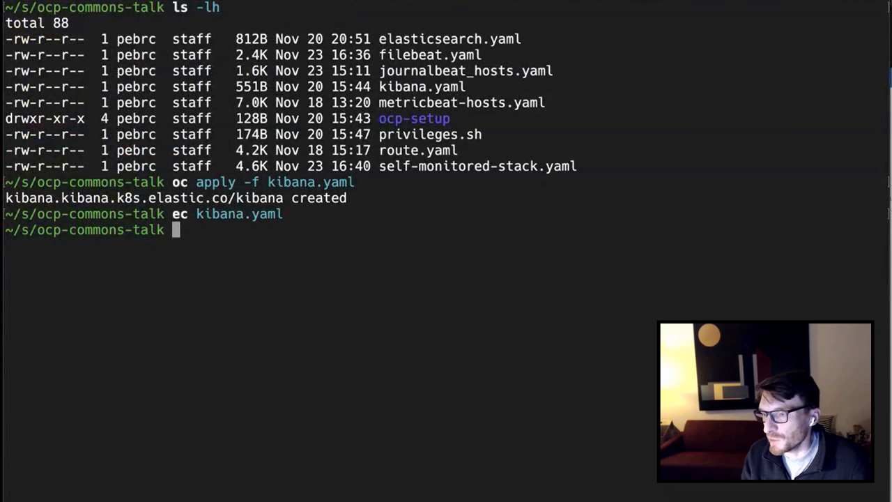
# - Open route.yaml with ec, review the route definition down to its target service, and close the file
pyautogui.write('ec route.yaml')
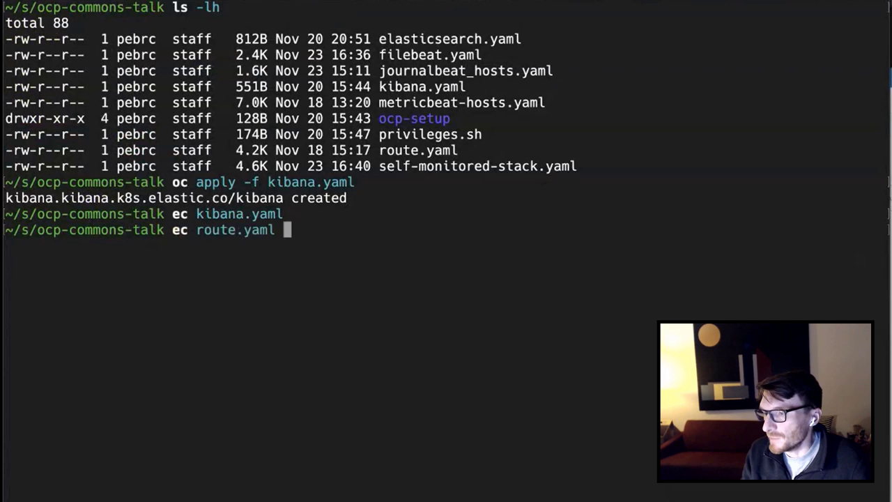
pyautogui.press('Return')
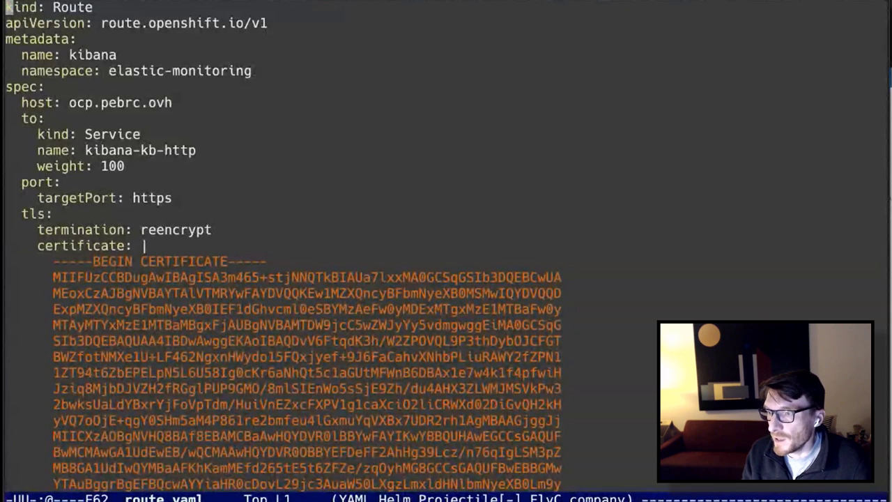
pyautogui.press('Down')
pyautogui.press('Down')
pyautogui.press('Down')
pyautogui.press('Down')
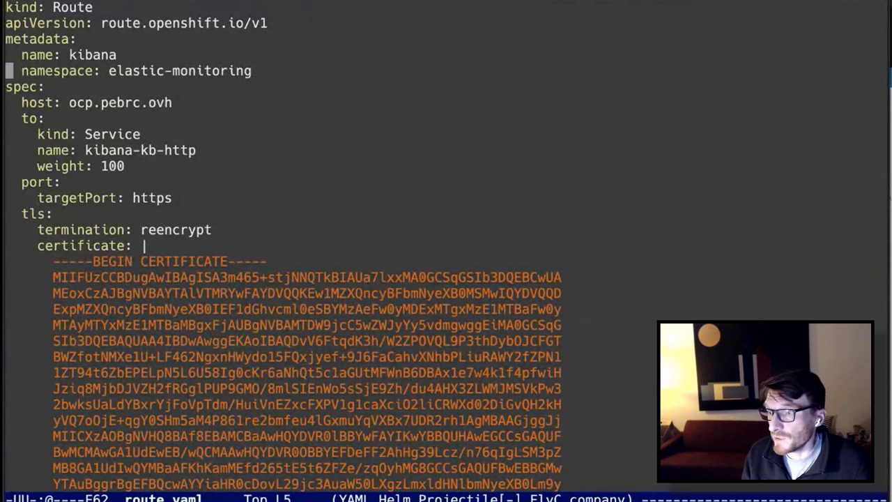
pyautogui.press('Down')
pyautogui.press('Down')
pyautogui.press('Down')
pyautogui.press('Down')
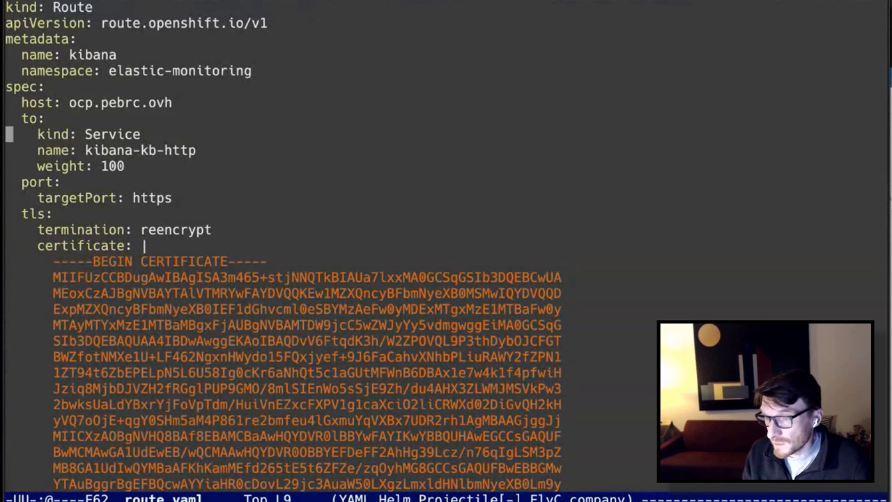
pyautogui.hotkey('ctrl', 'x')
pyautogui.hotkey('ctrl', 'c')
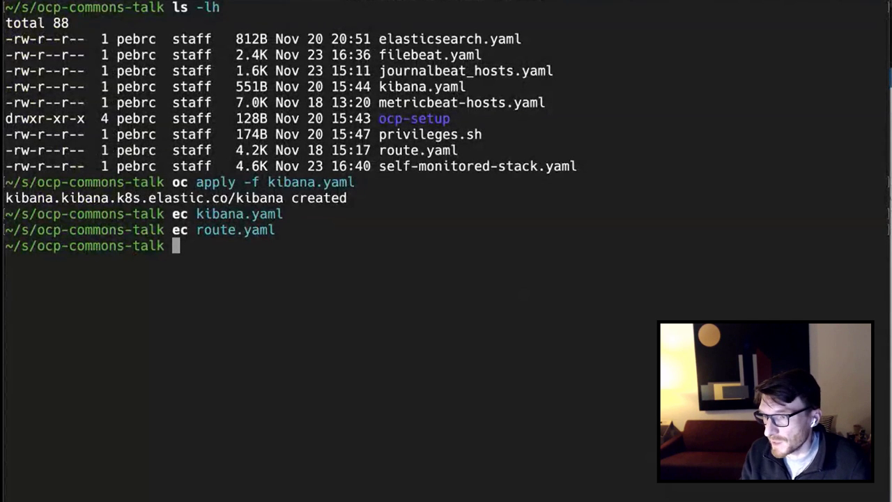
# - List the project's services with oc get svc and highlight the elasticsearch-es-http entry
pyautogui.write('oc ')
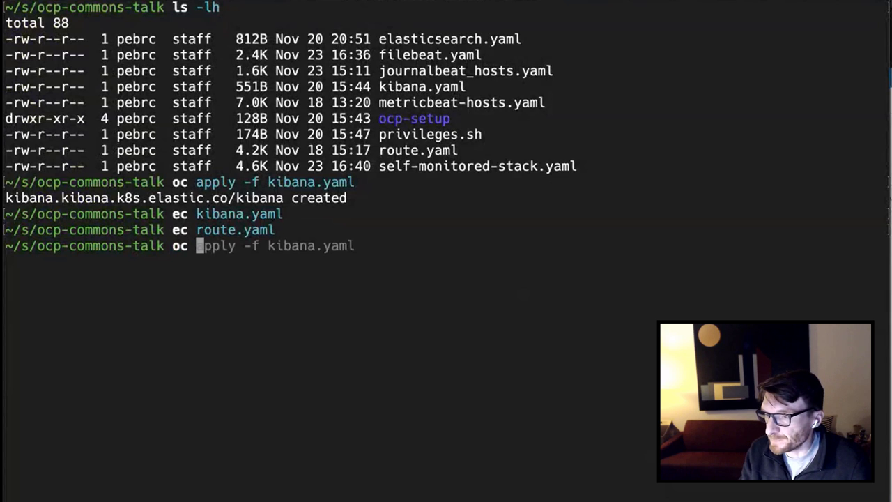
pyautogui.write('get svc')
pyautogui.press('Return')
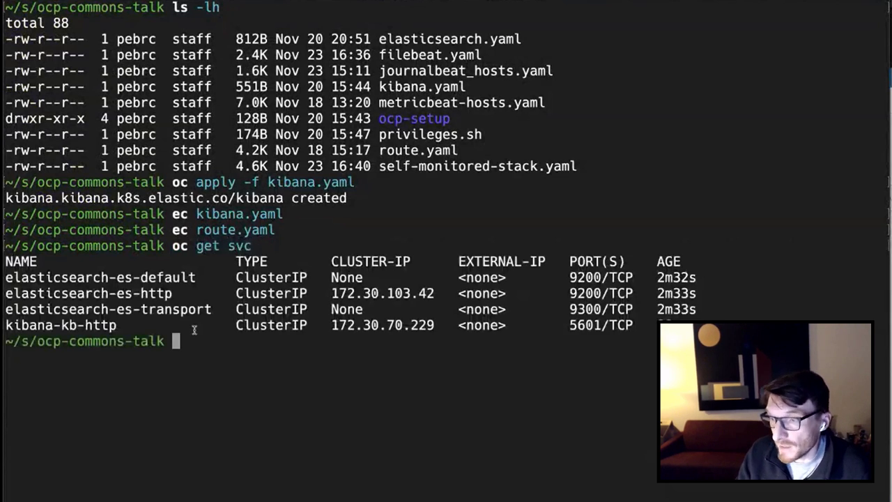
pyautogui.tripleClick(161, 292)
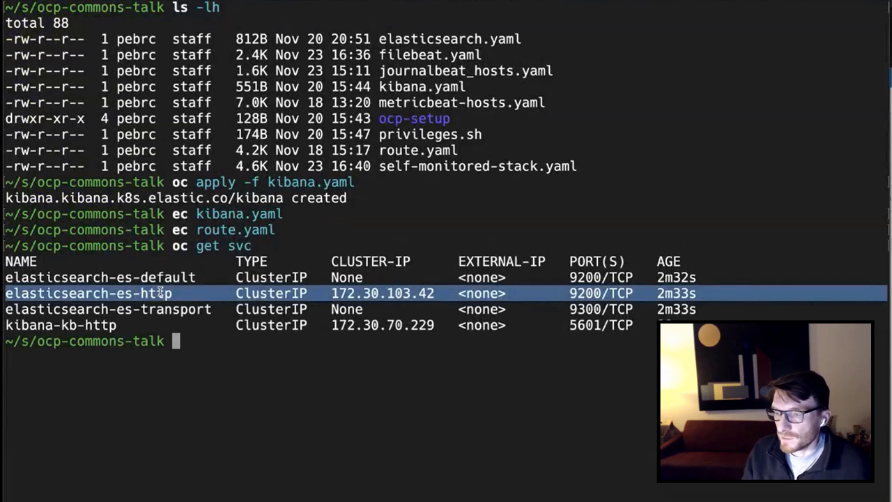
# - Create the Kibana route by running oc apply -f route.yaml
pyautogui.write('oc')
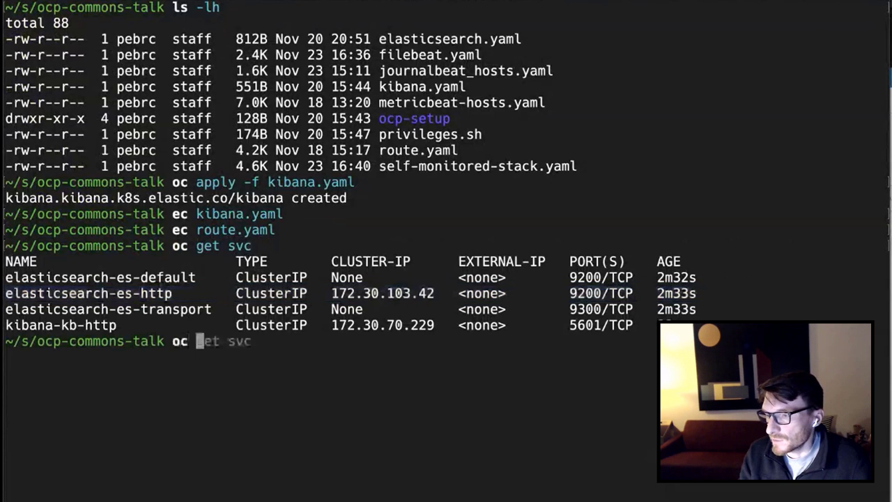
pyautogui.write(' apply -f route.yaml')
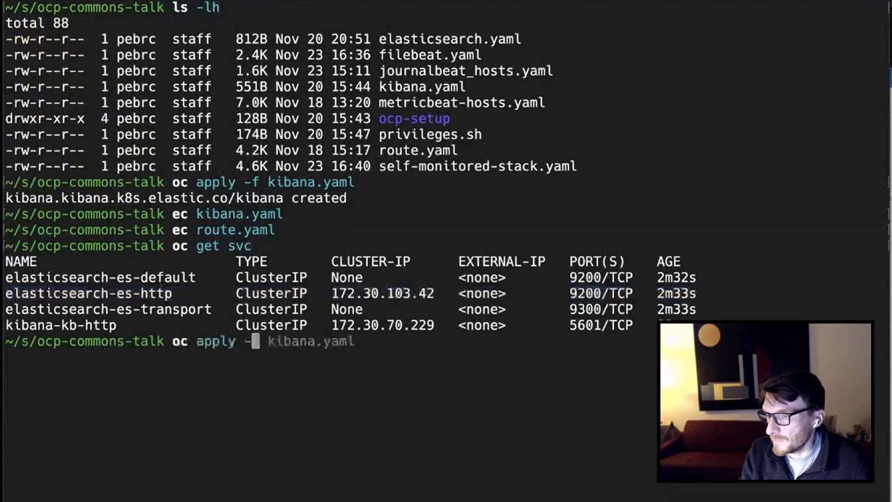
pyautogui.press('Return')
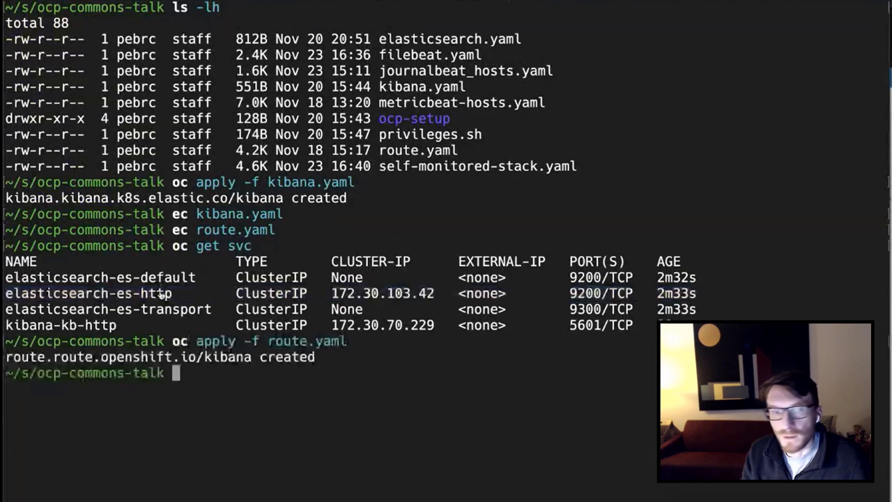
# - Switch to the OpenShift web console in the browser and view the pods of the kibana-kb deployment
pyautogui.press('super+Tab')
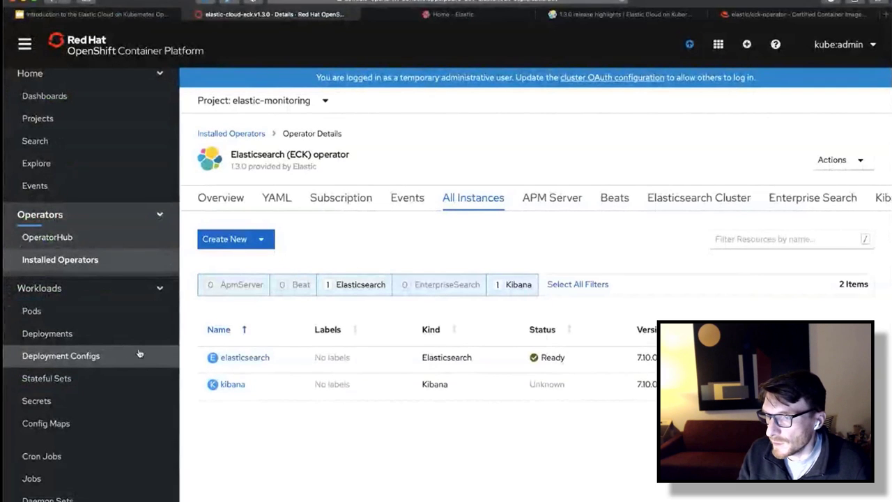
pyautogui.scroll(-10, 105, 375)
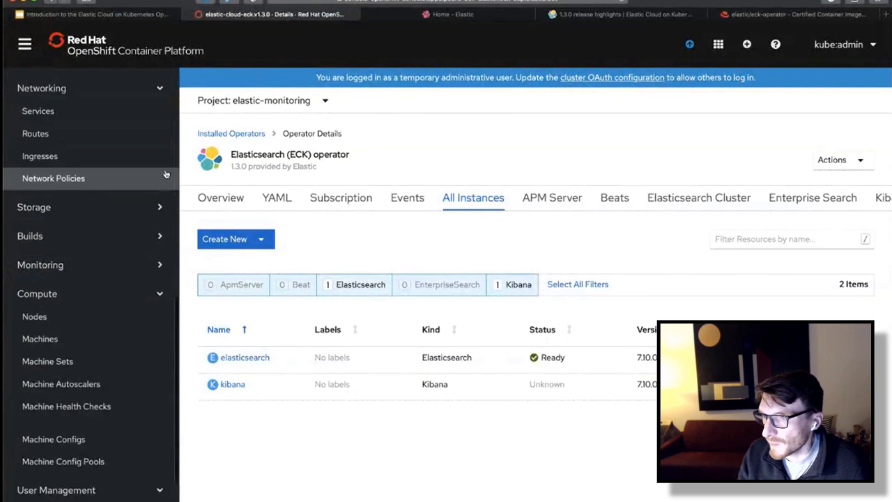
pyautogui.scroll(10, 167, 176)
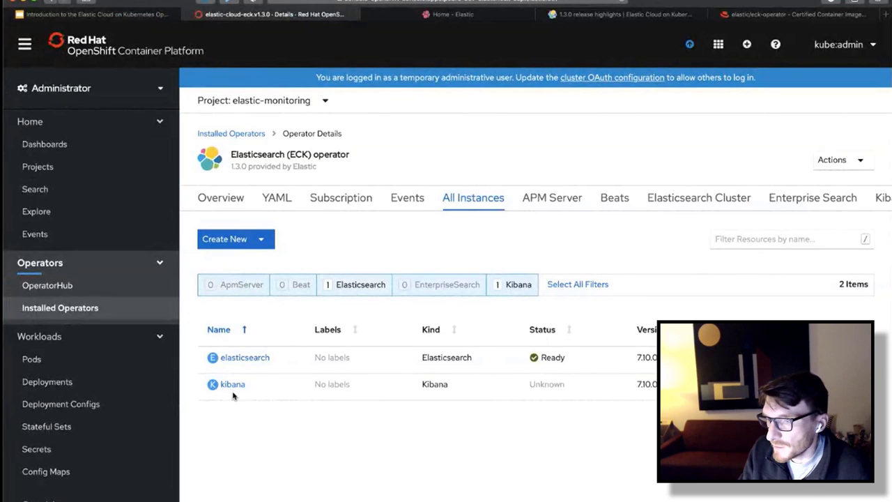
pyautogui.click(62, 386)
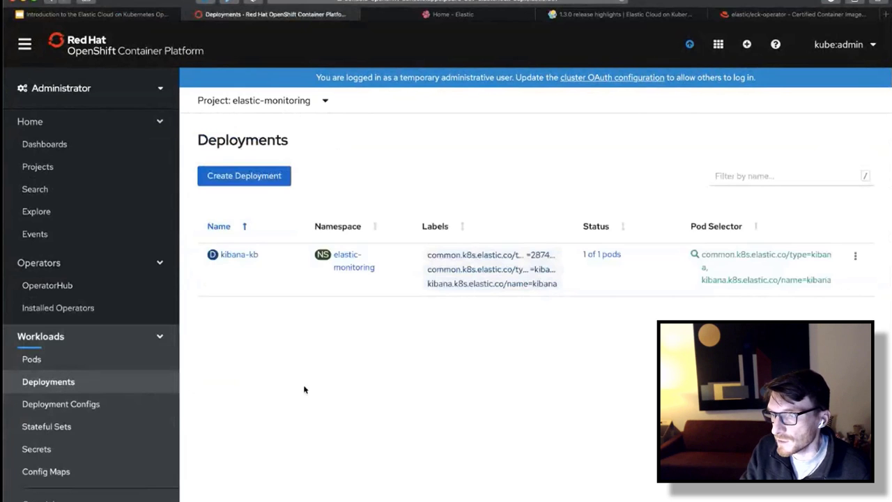
pyautogui.click(241, 256)
pyautogui.click(402, 198)
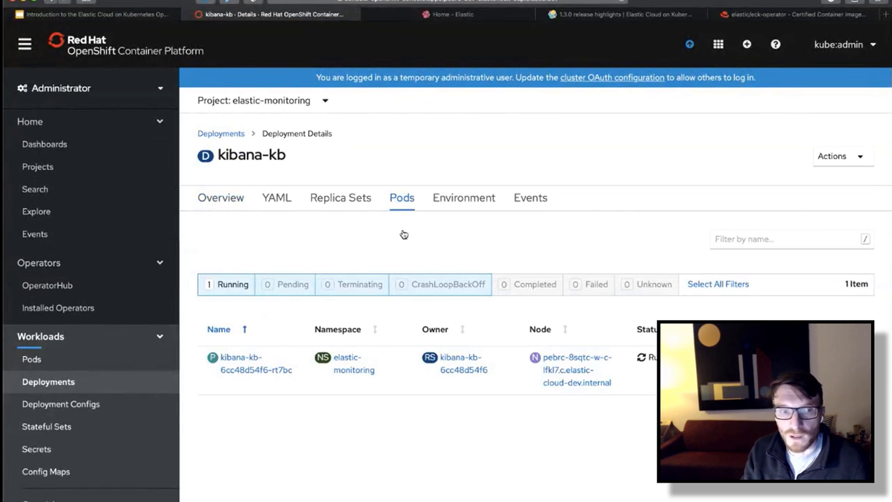
# - Switch to the terminal, clear it, and check the Elasticsearch and Kibana resources with oc get es,kb
pyautogui.press('super+Tab')
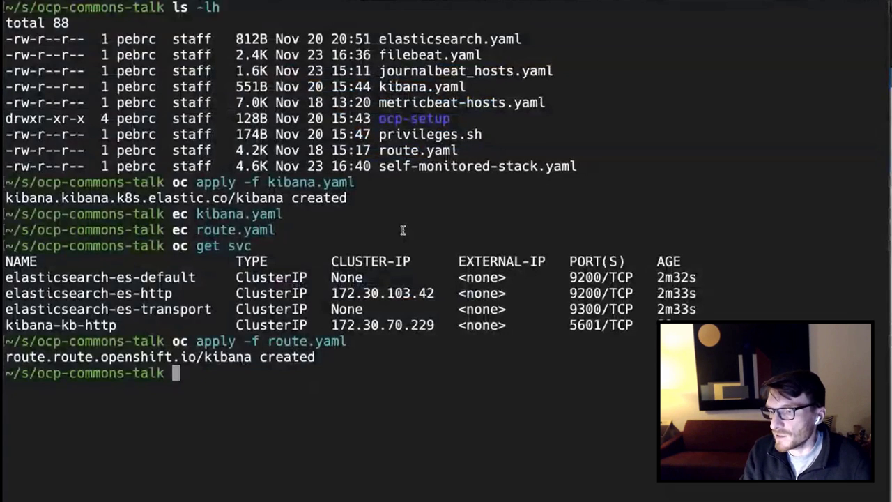
pyautogui.hotkey('ctrl', 'l')
pyautogui.write('oc get ')
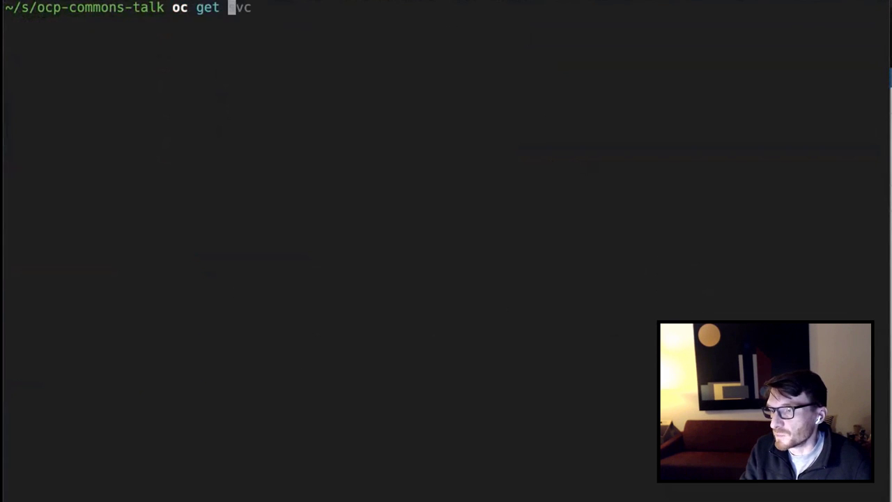
pyautogui.write('e')
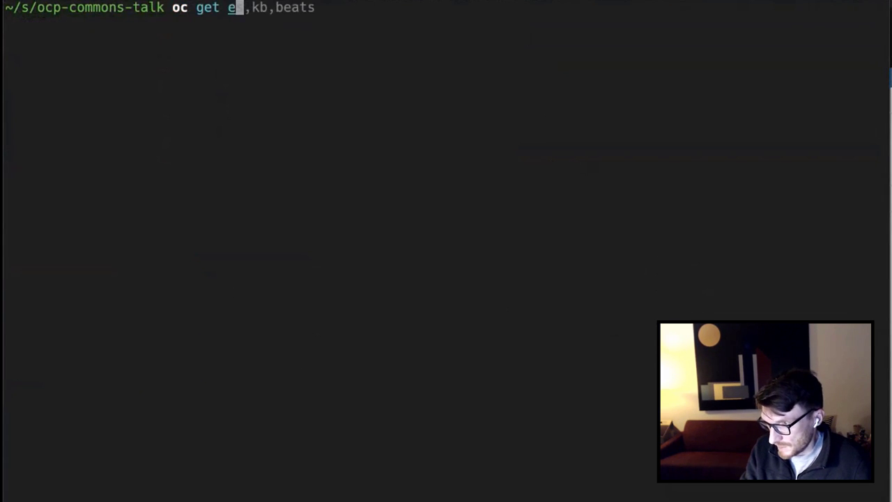
pyautogui.write('s,kb')
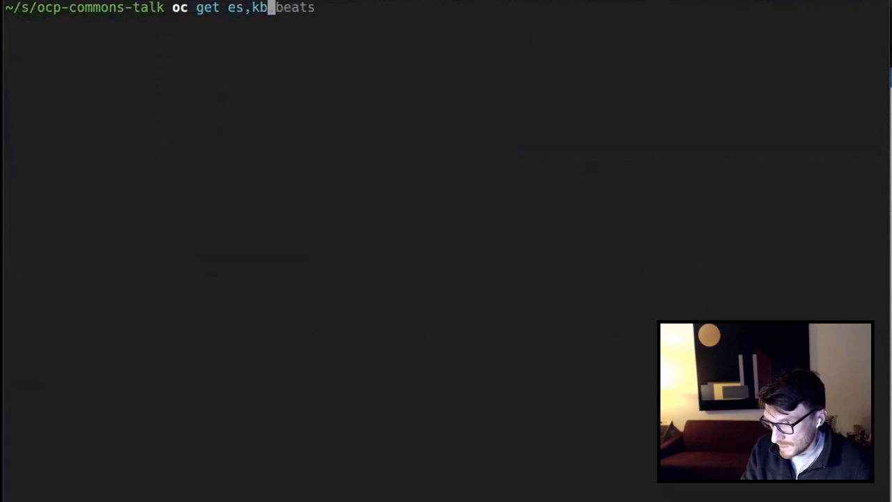
pyautogui.press('Return')
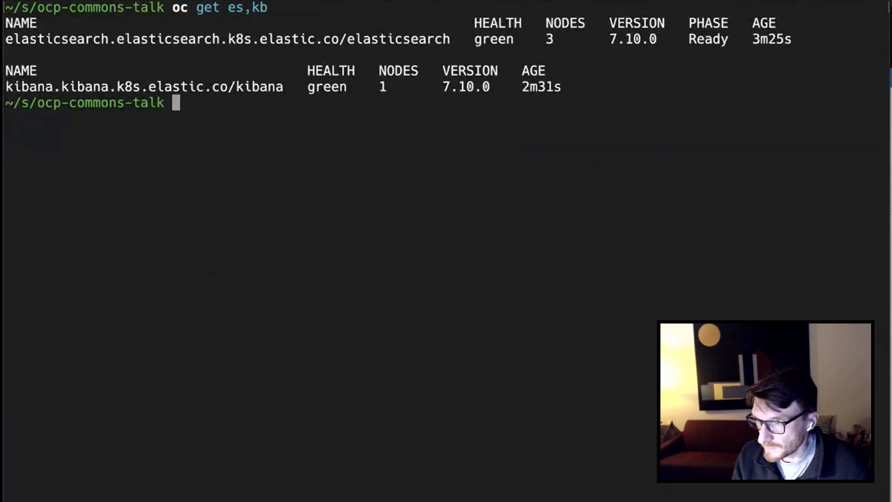
# - Switch to the browser, reload the Elastic home page, and enter elastic as the login username
pyautogui.press('super+Tab')
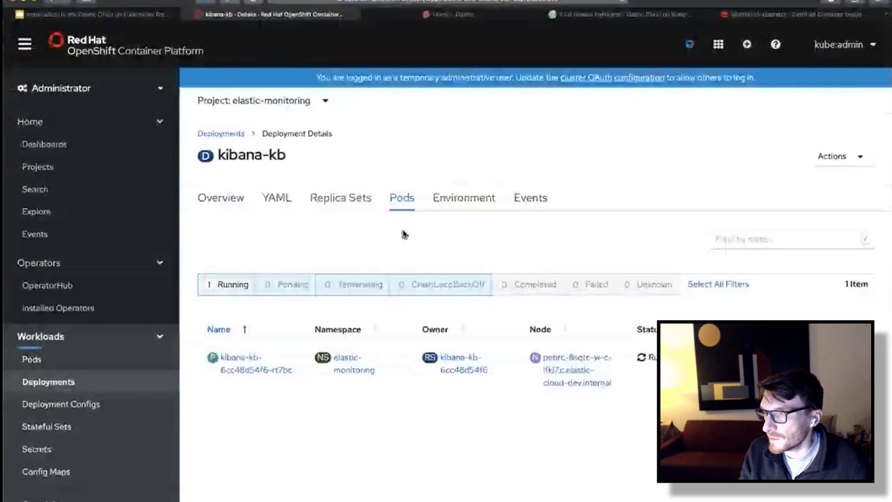
pyautogui.hotkey('ctrl', 'Tab')
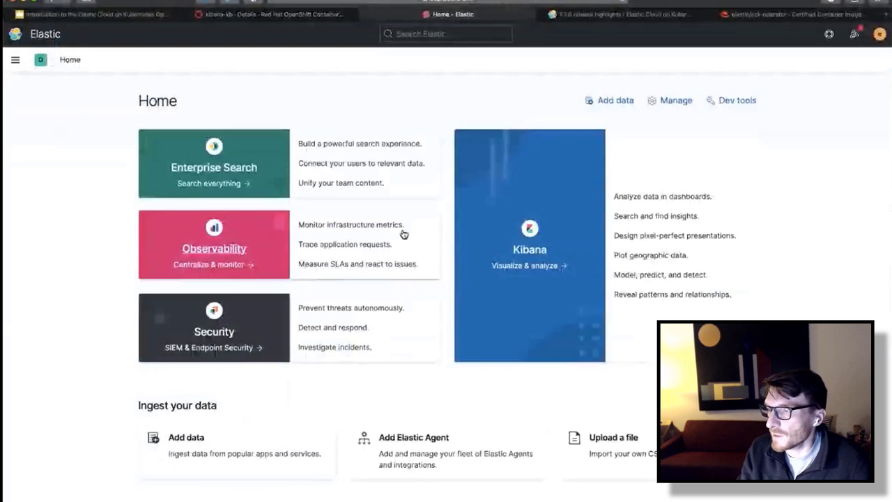
pyautogui.press('super+r')
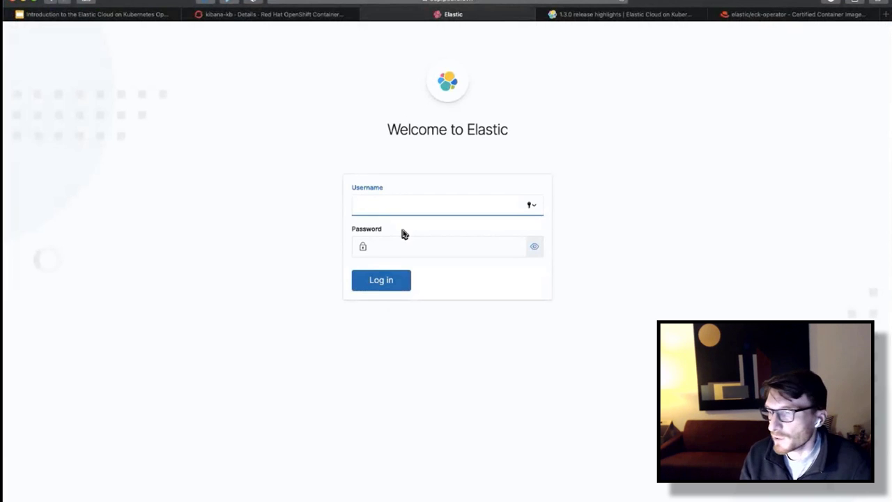
pyautogui.write('el')
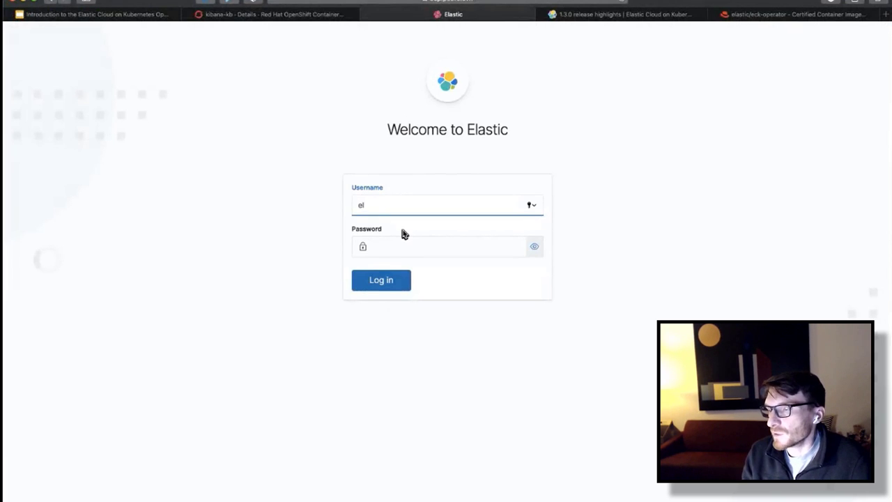
pyautogui.write('astic')
pyautogui.press('Tab')
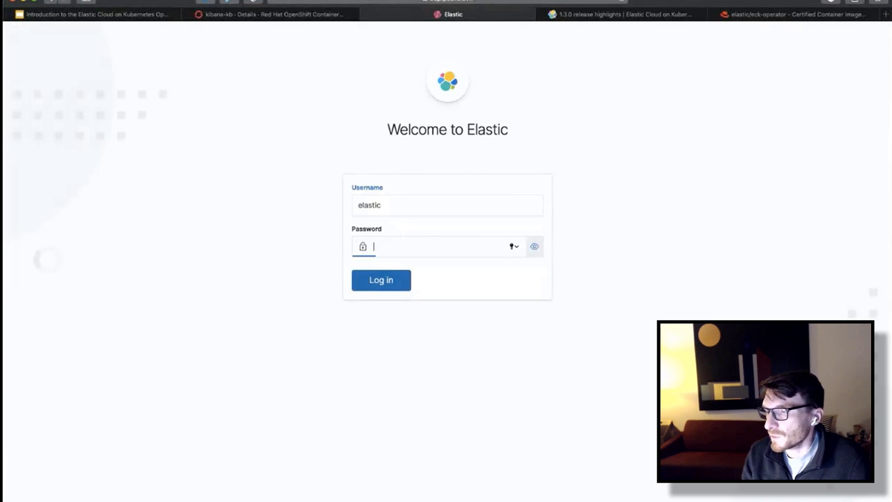
# - Switch to the terminal, clear it, and look up the elastic user's secret with oc get secret elasticsearch-es-elastic-user
pyautogui.press('super+Tab')
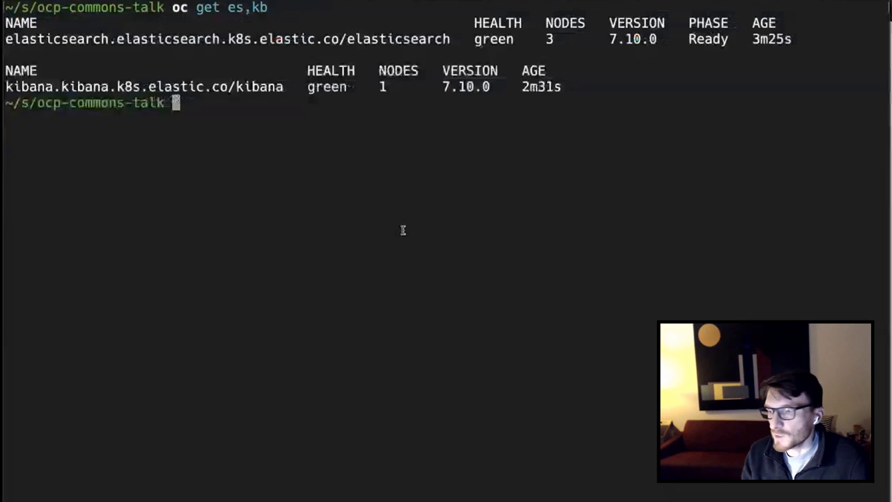
pyautogui.hotkey('ctrl', 'l')
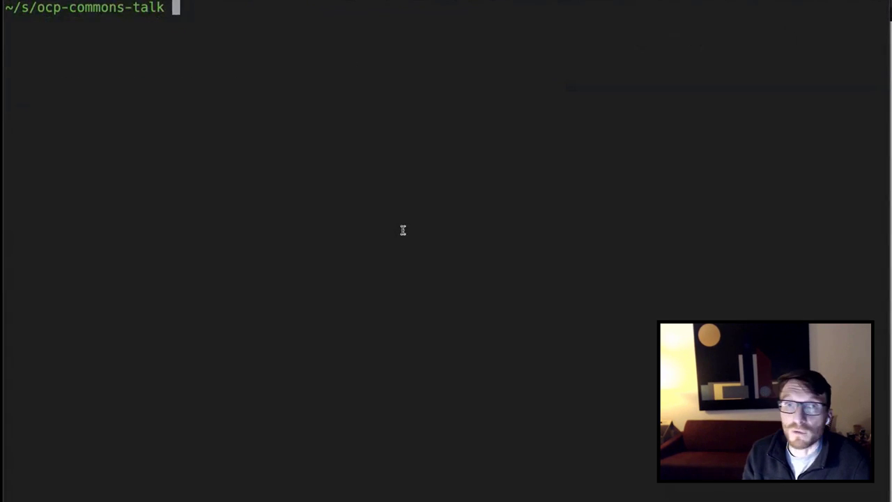
pyautogui.write('oc get secret')
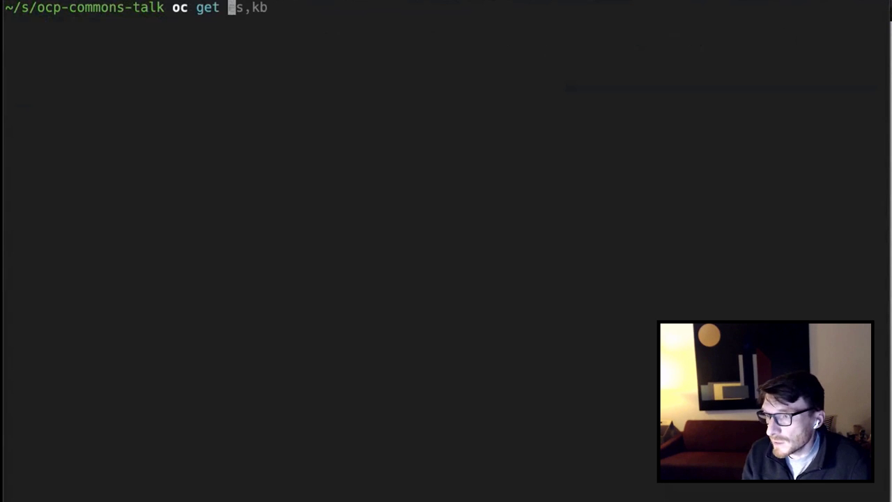
pyautogui.hotkey('alt', 'Right')
pyautogui.hotkey('alt', 'Right')
pyautogui.hotkey('alt', 'Right')
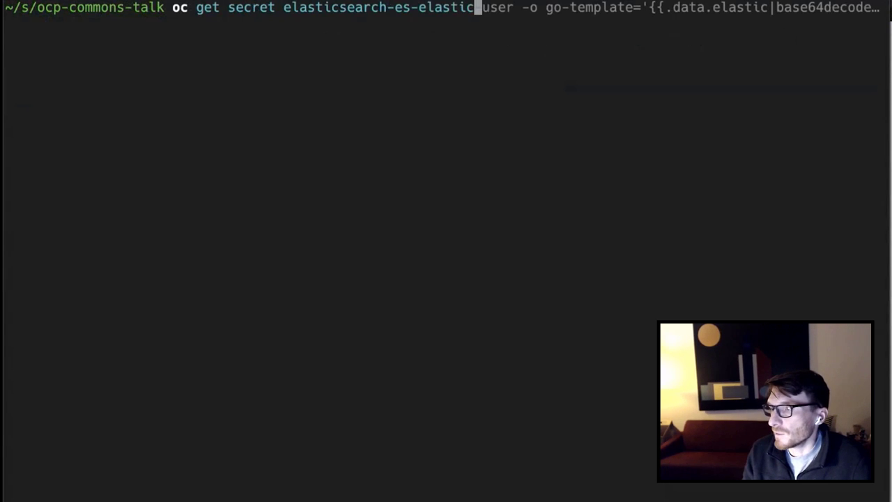
pyautogui.press('Return')
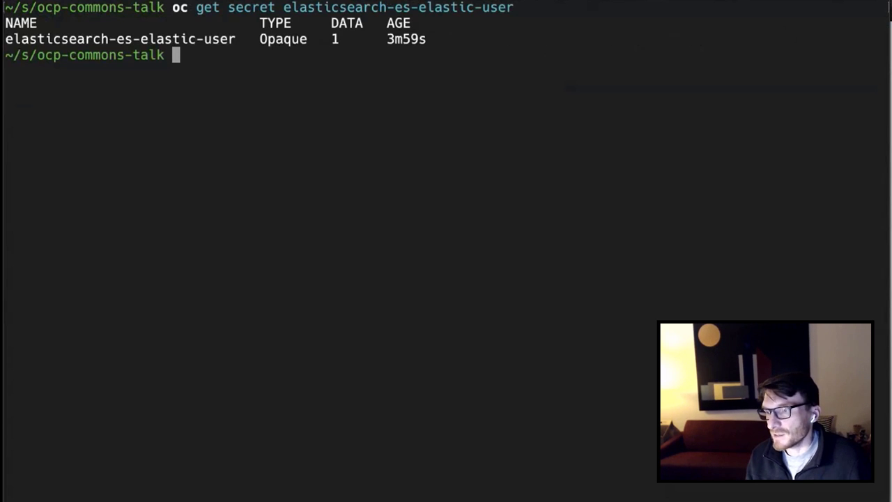
# - Print the elastic user's decoded password from secret elasticsearch-es-elastic-user using the go-template '{{.data.elastic|base64decode}}'
pyautogui.press('Up')
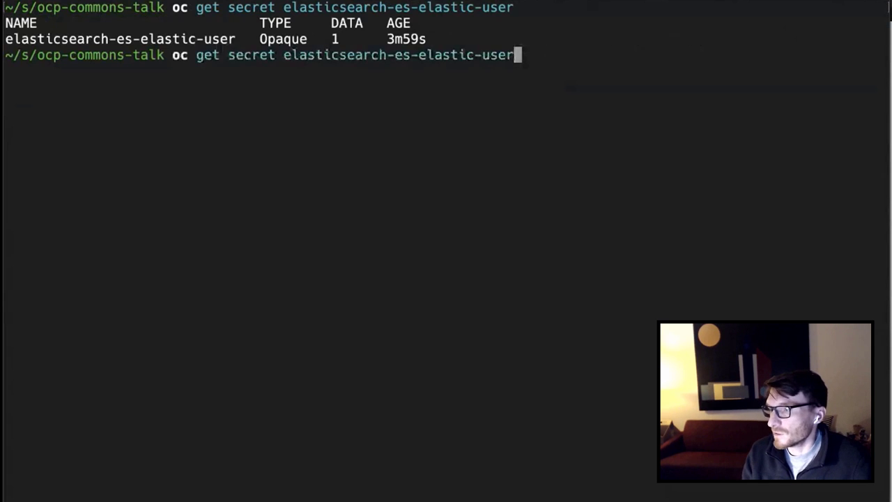
pyautogui.write("-o go-template='")
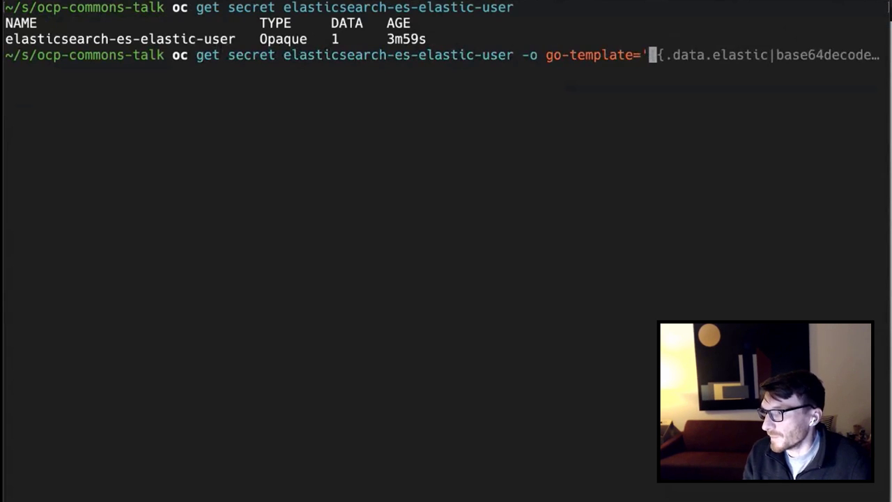
pyautogui.write('{{')
pyautogui.hotkey('alt', 'Right')
pyautogui.hotkey('alt', 'Right')
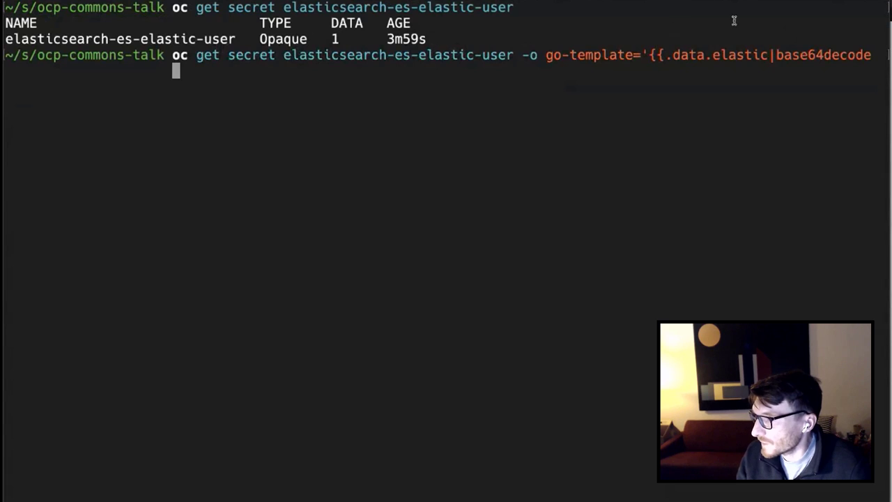
pyautogui.hotkey('ctrl', 'alt', 'Left')
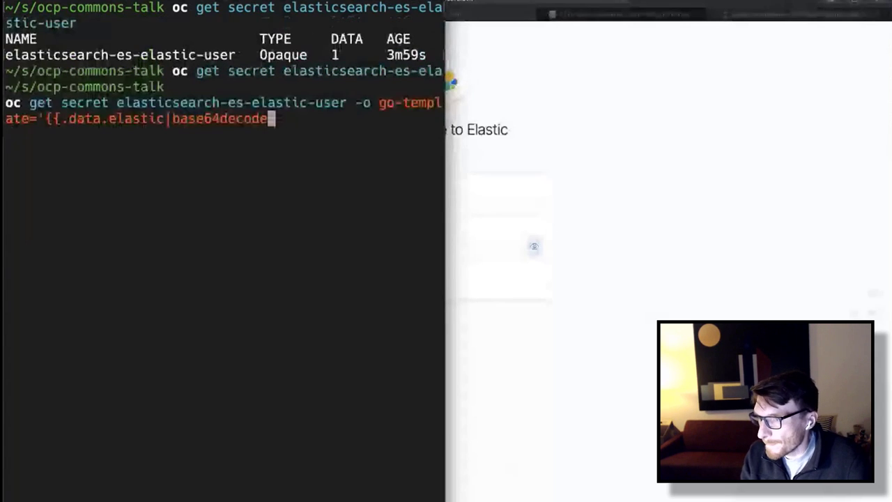
pyautogui.write("}}'")
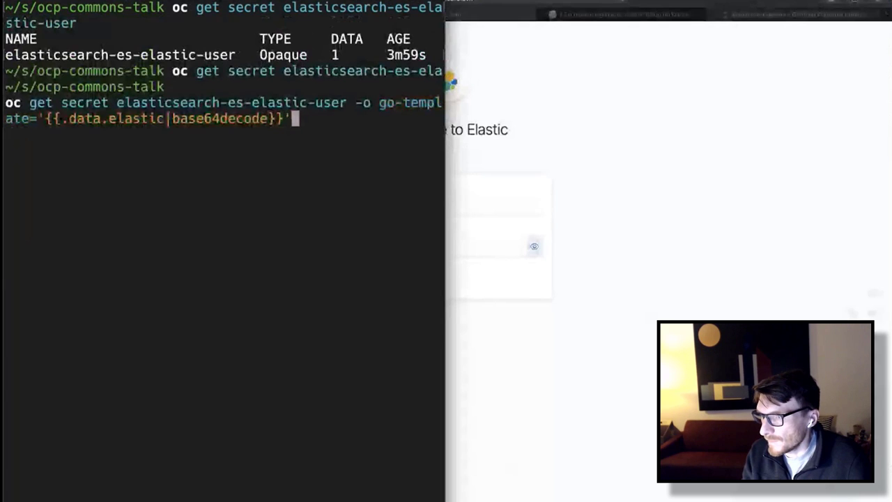
pyautogui.press('Return')
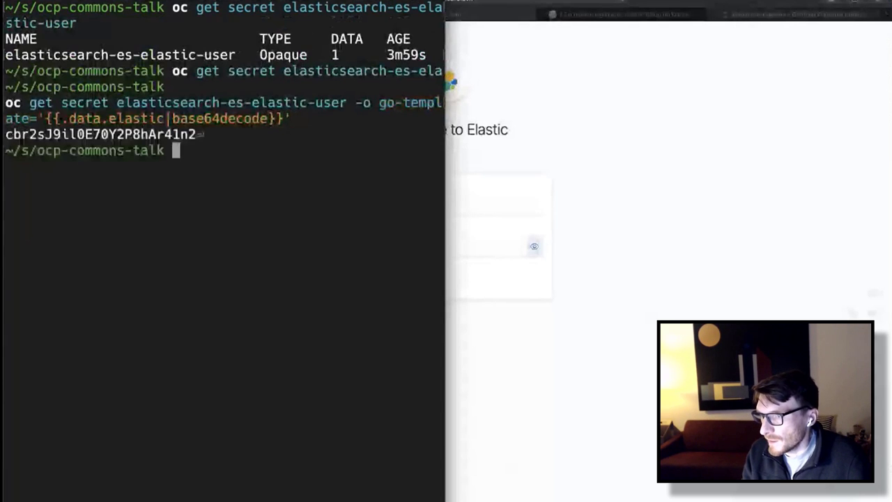
# - Rerun the secret lookup with its output piped through string trim into pbcopy to copy the elastic user's password
pyautogui.press('Up')
pyautogui.write('| st')
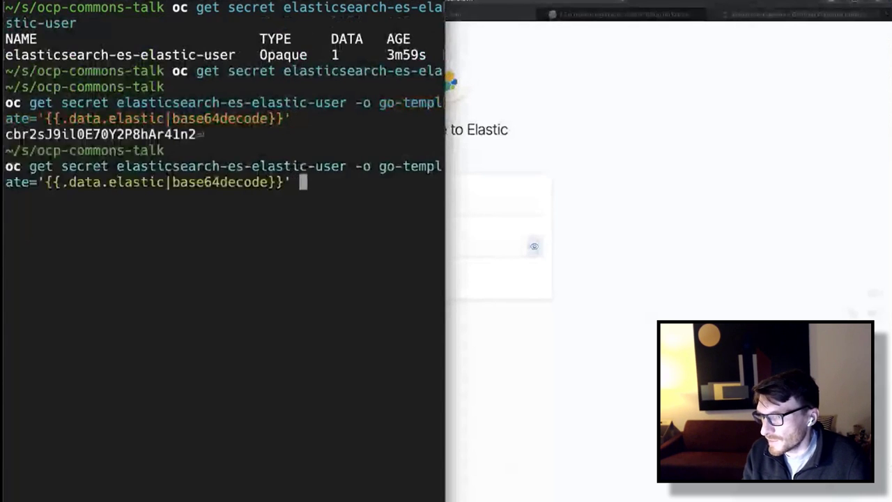
pyautogui.press('BackSpace')
pyautogui.press('BackSpace')
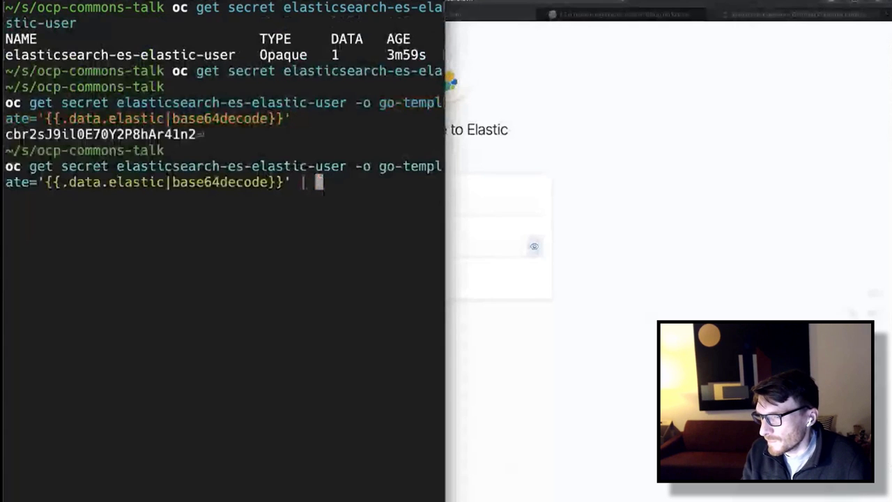
pyautogui.write('string ')
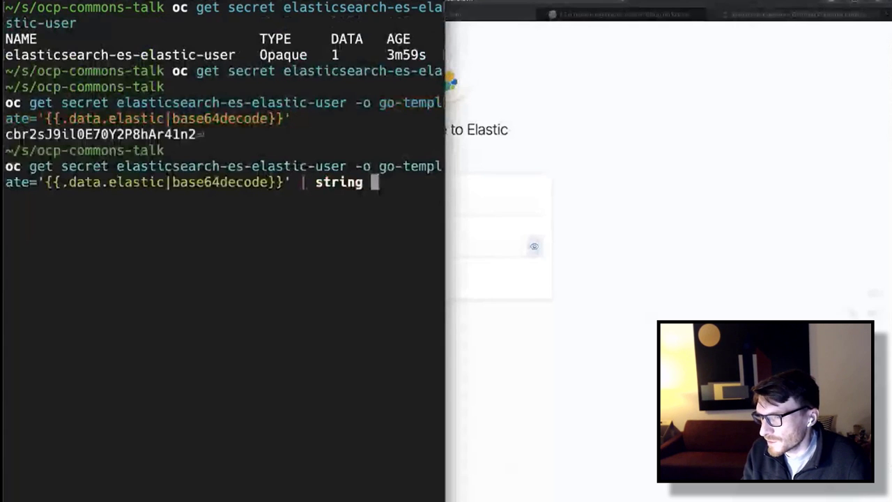
pyautogui.write('trim | p')
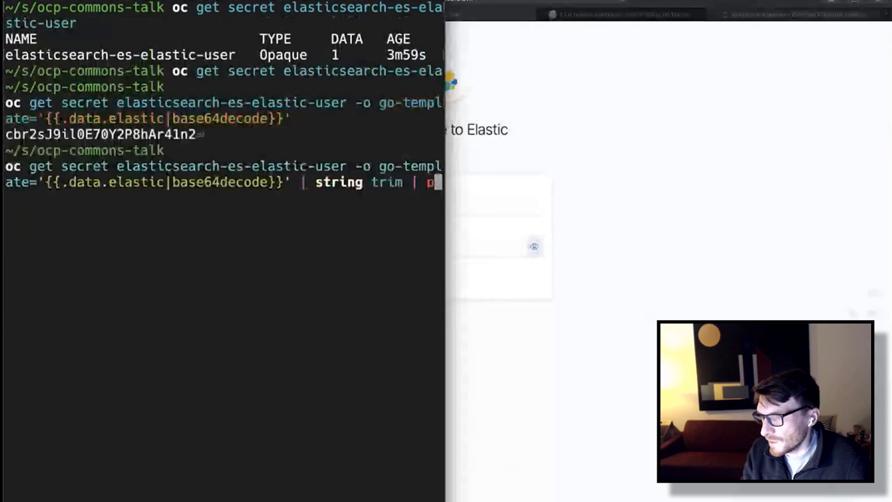
pyautogui.write('bcopy')
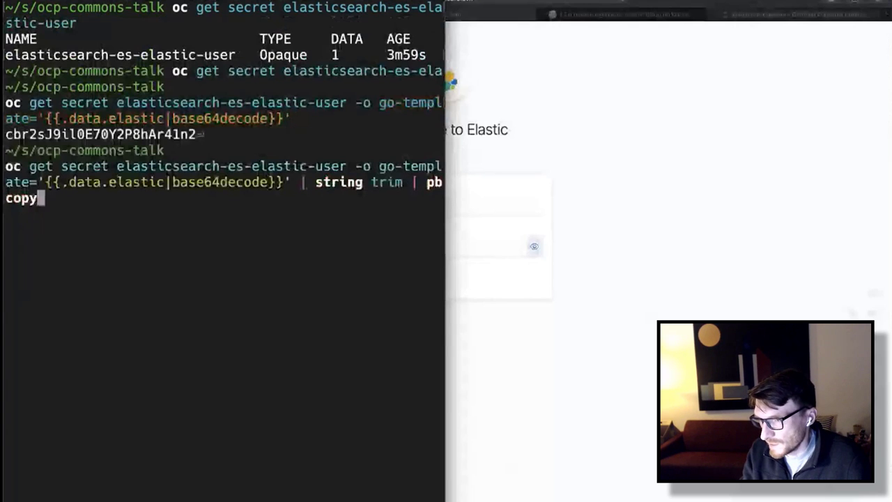
pyautogui.press('Return')
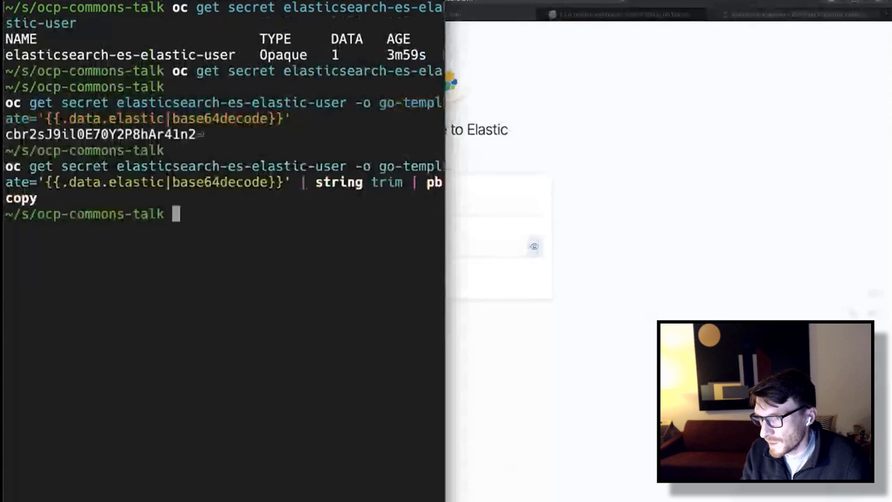
# - Switch to the browser, log in to Elastic with the copied password, and decline saving the password
pyautogui.press('super+Tab')
pyautogui.press('super+v')
pyautogui.press('Return')
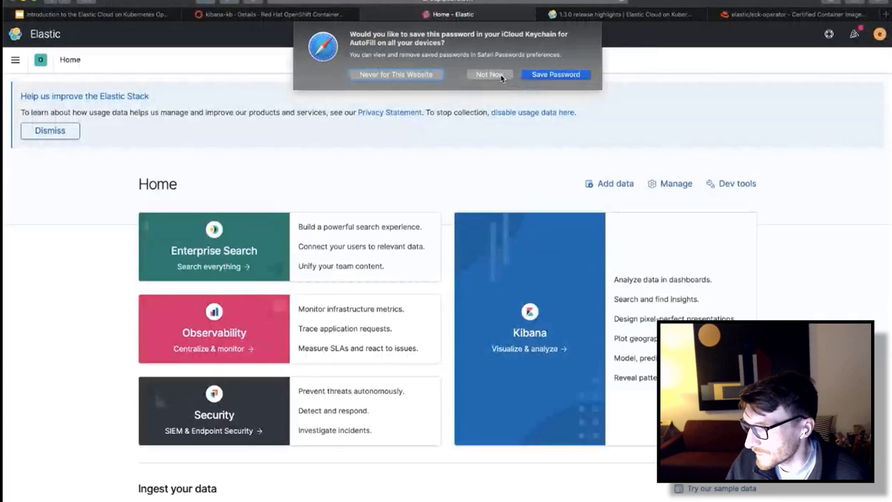
pyautogui.click(501, 74)
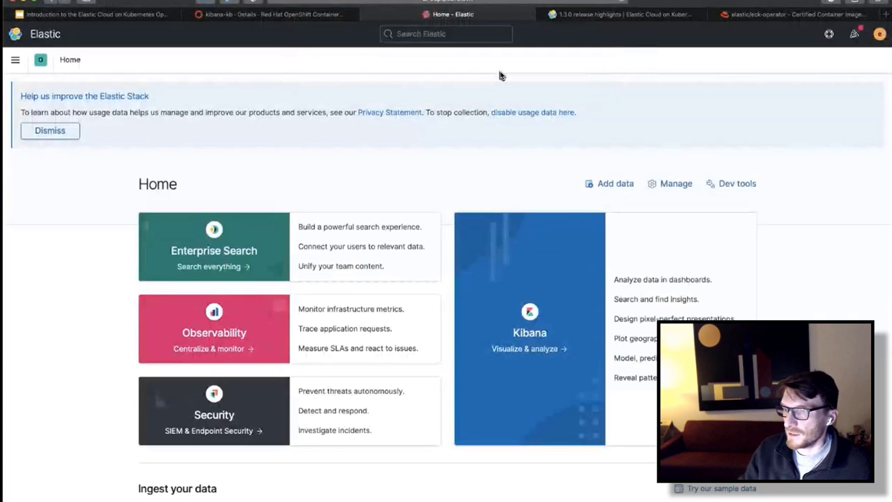
# - Dismiss the usage-data notice on the Elastic home page and open the Observability overview
pyautogui.click(51, 131)
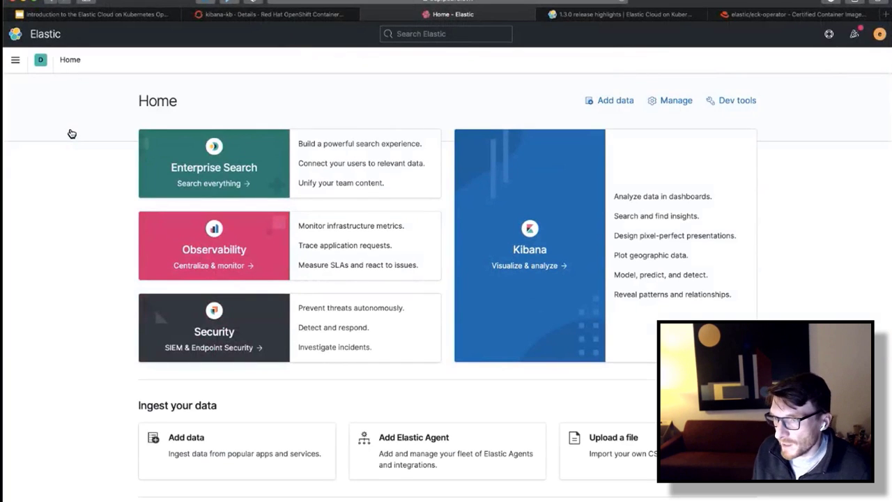
pyautogui.click(209, 249)
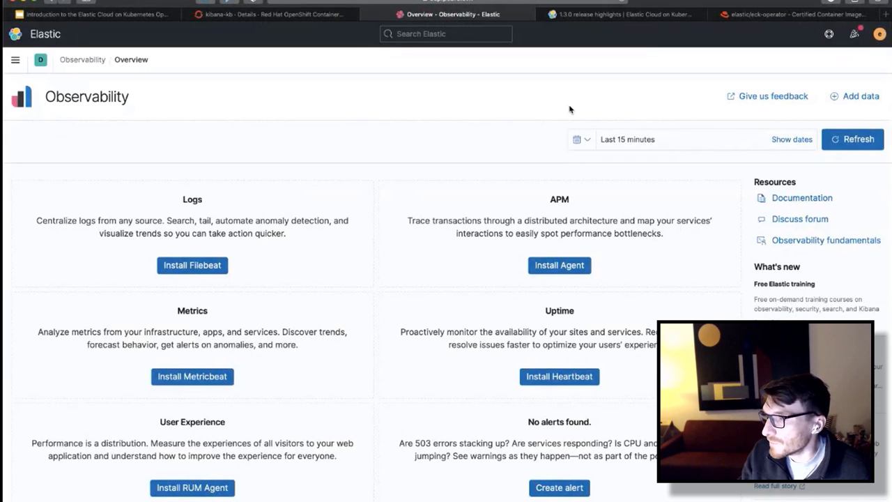
# - In the Elastic Cloud on Kubernetes docs, open Configuration Examples under Run Beats on ECK and review the example manifests through Stack Monitoring
pyautogui.click(599, 14)
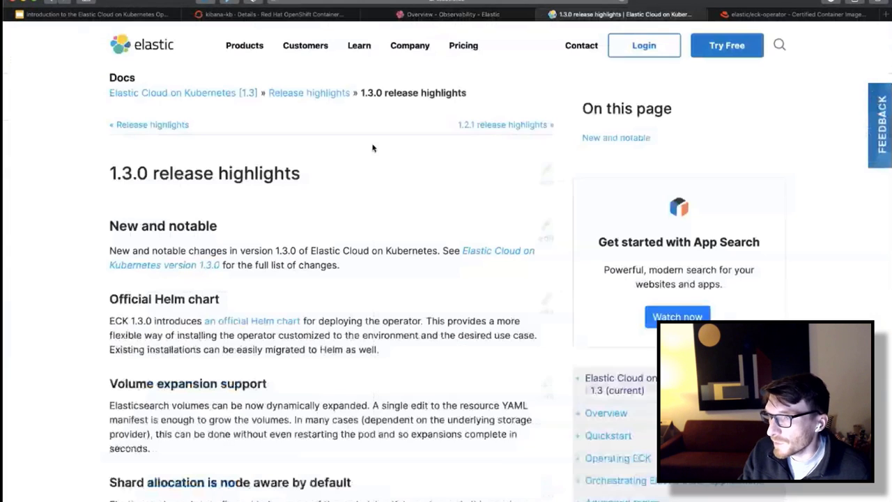
pyautogui.click(206, 93)
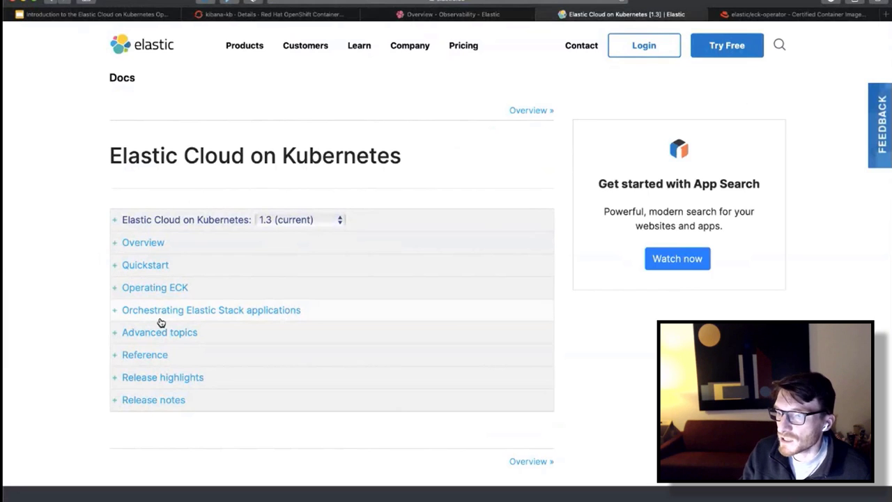
pyautogui.click(119, 315)
pyautogui.scroll(-3, 163, 335)
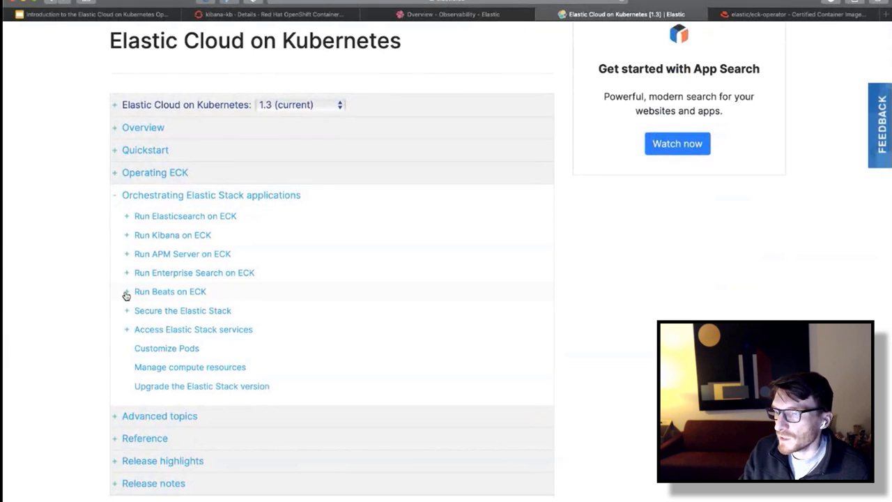
pyautogui.click(126, 295)
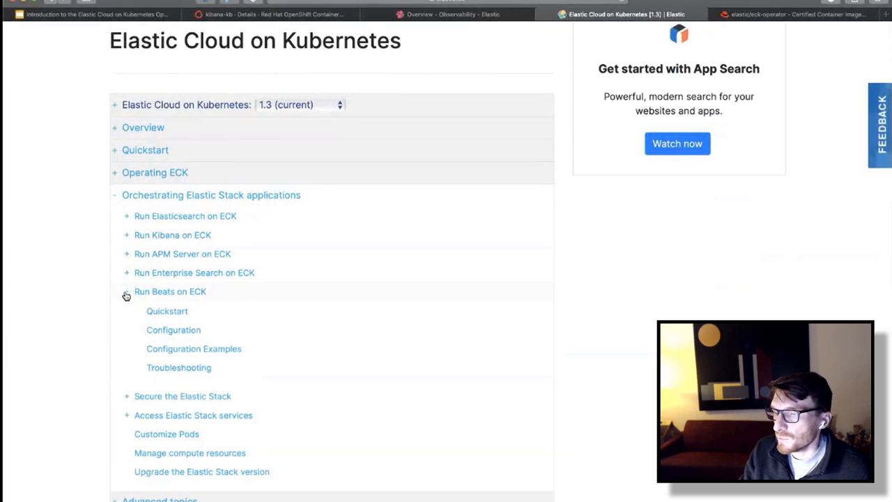
pyautogui.click(178, 350)
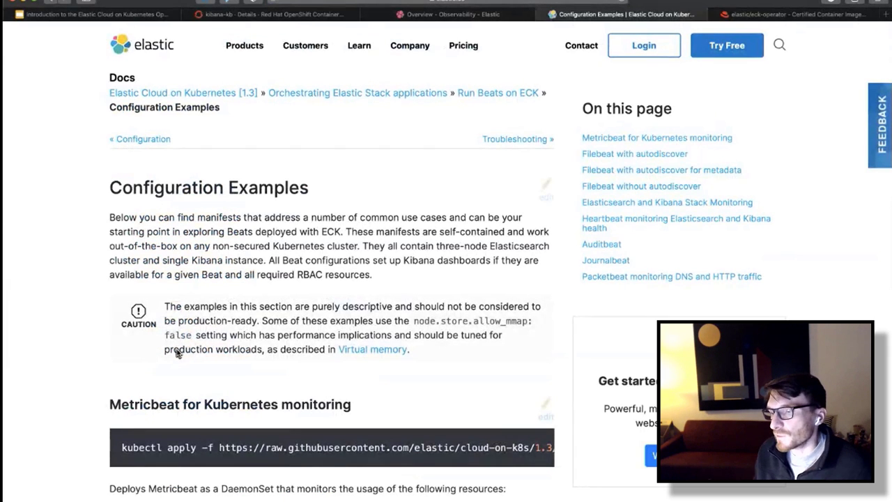
pyautogui.scroll(-2, 170, 304)
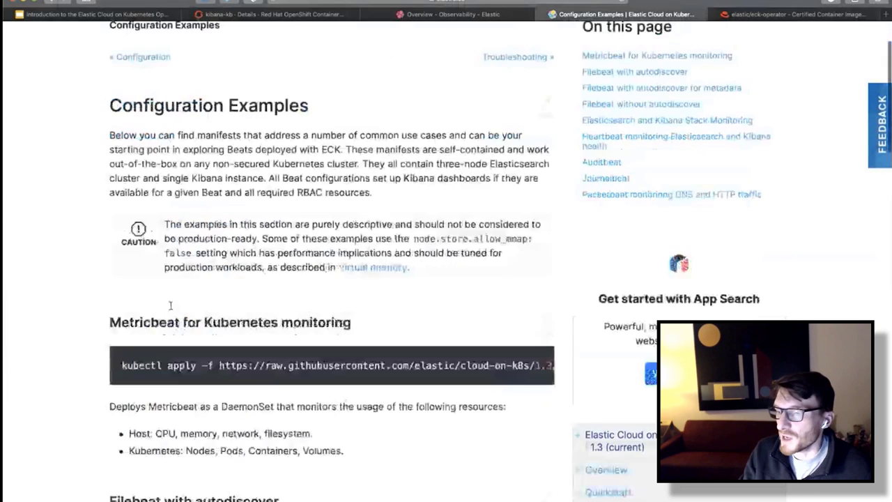
pyautogui.scroll(-6, 170, 305)
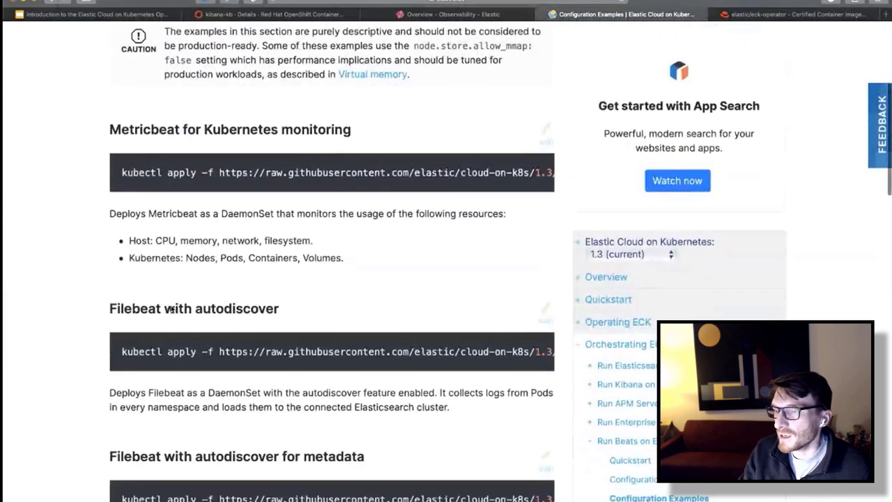
pyautogui.scroll(-7, 172, 308)
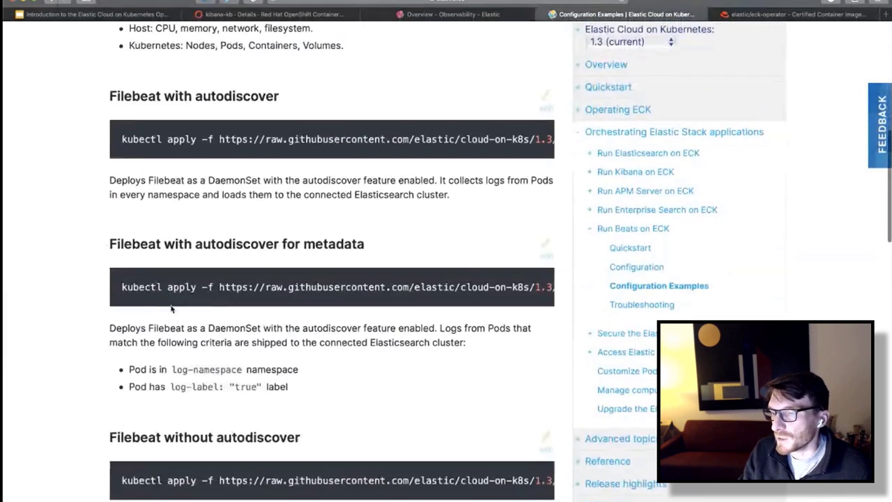
pyautogui.scroll(-5, 171, 308)
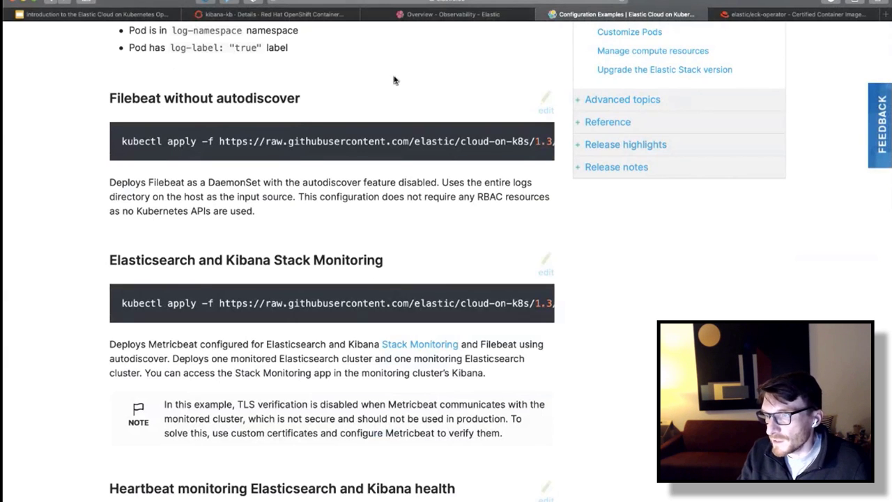
# - Switch to the terminal, enlarge and clear it, and apply self-monitored-stack.yaml with oc apply -f
pyautogui.press('super+Tab')
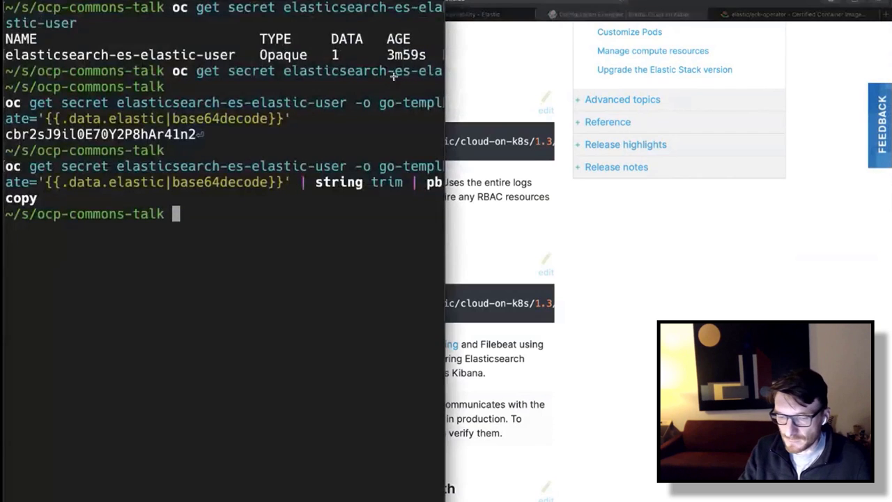
pyautogui.press('super+Return')
pyautogui.hotkey('ctrl', 'l')
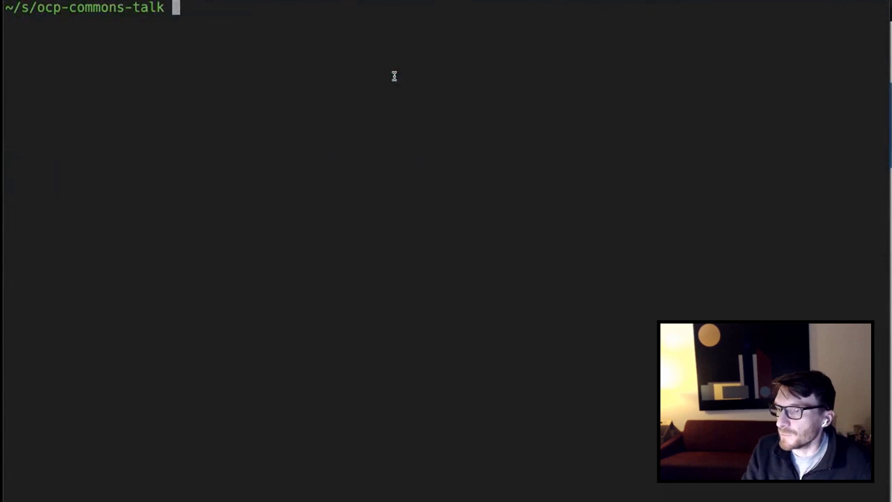
pyautogui.write('oc ap')
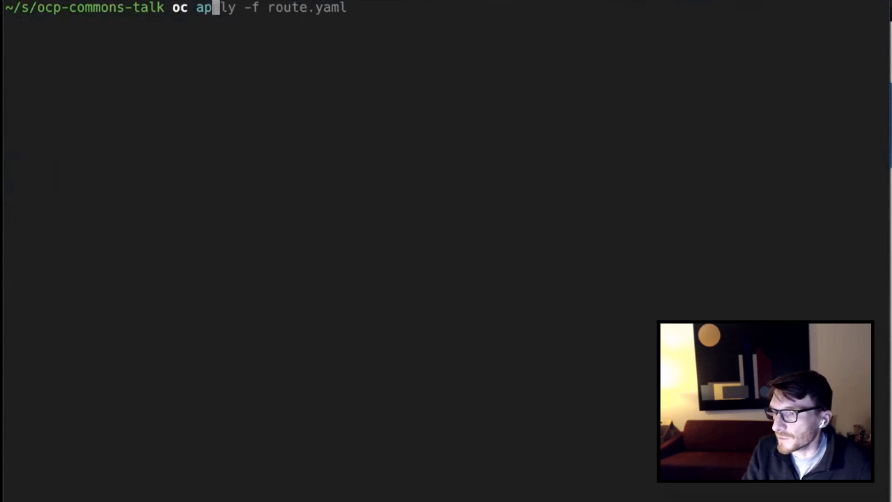
pyautogui.write('ply -f sel')
pyautogui.press('Right')
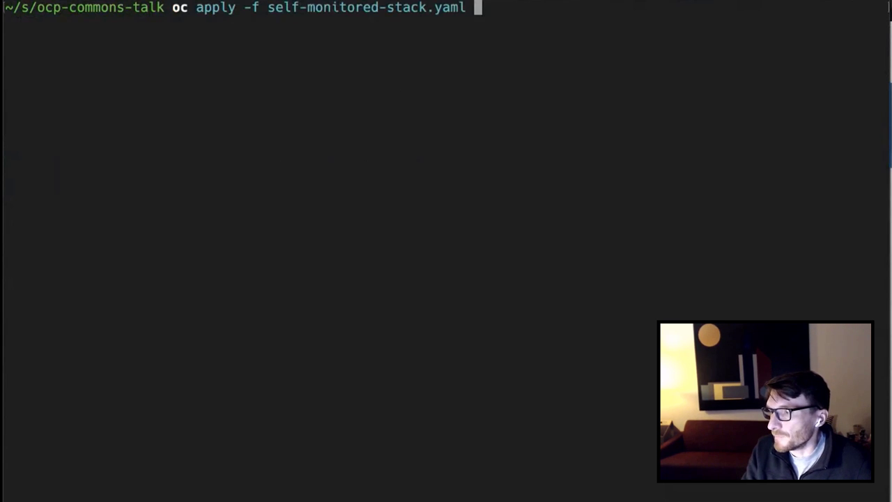
pyautogui.press('Return')
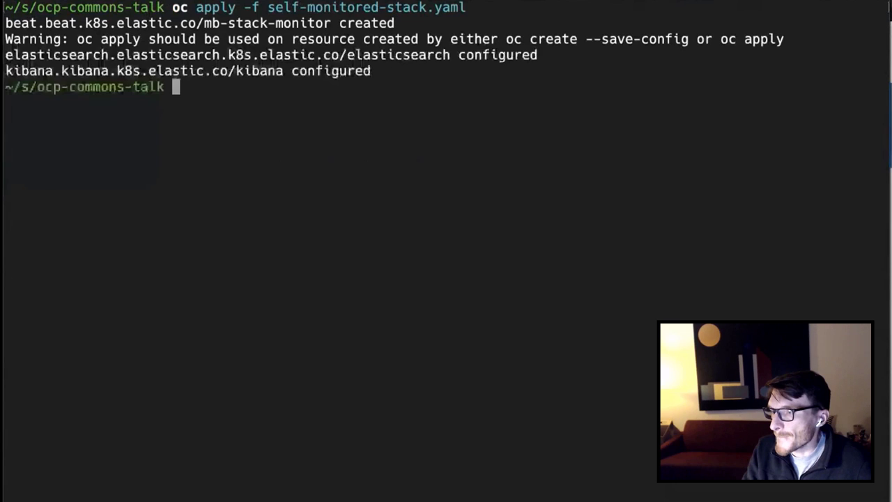
# - Open self-monitored-stack.yaml with the ec command and go to the beginning of the file
pyautogui.write('ec ')
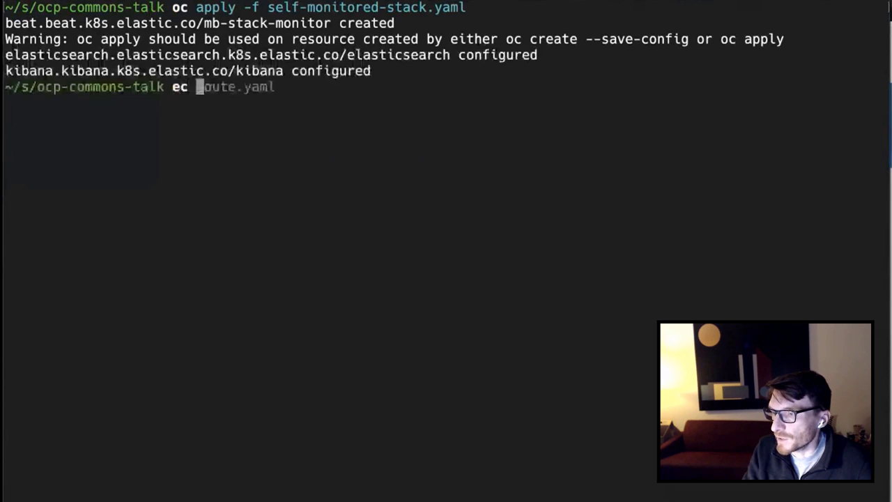
pyautogui.write('s')
pyautogui.press('Tab')
pyautogui.press('Return')
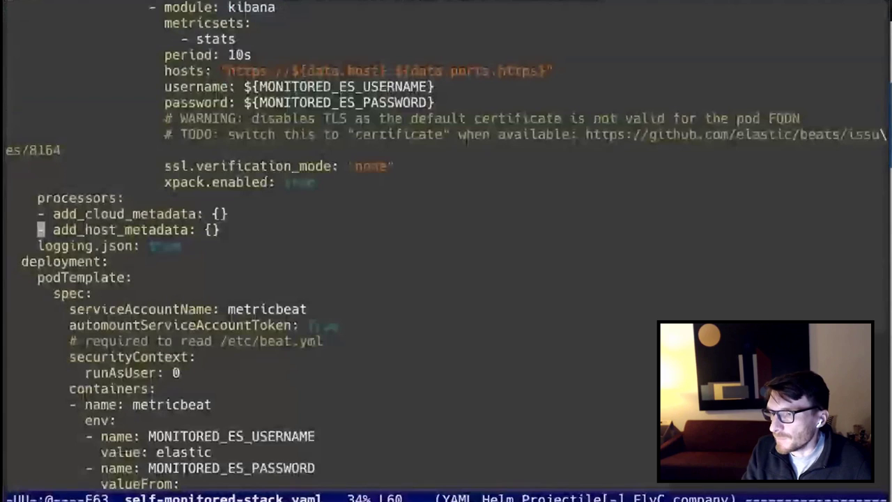
pyautogui.press('alt+less')
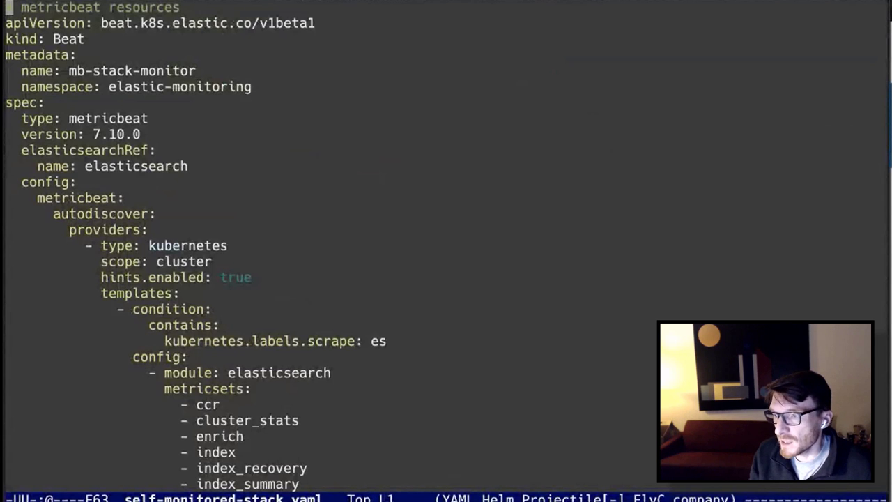
# - Examine the Beat resource's metadata, type, version and elasticsearchRef lines in the manifest
pyautogui.press('Down')
pyautogui.press('Down')
pyautogui.press('Down')
pyautogui.press('Down')
pyautogui.press('Down')
pyautogui.press('Down')
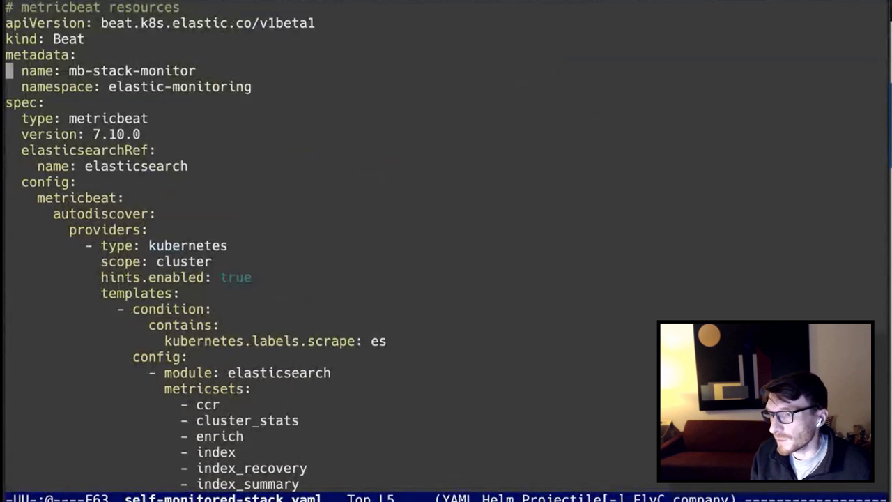
pyautogui.press('Down')
pyautogui.press('Down')
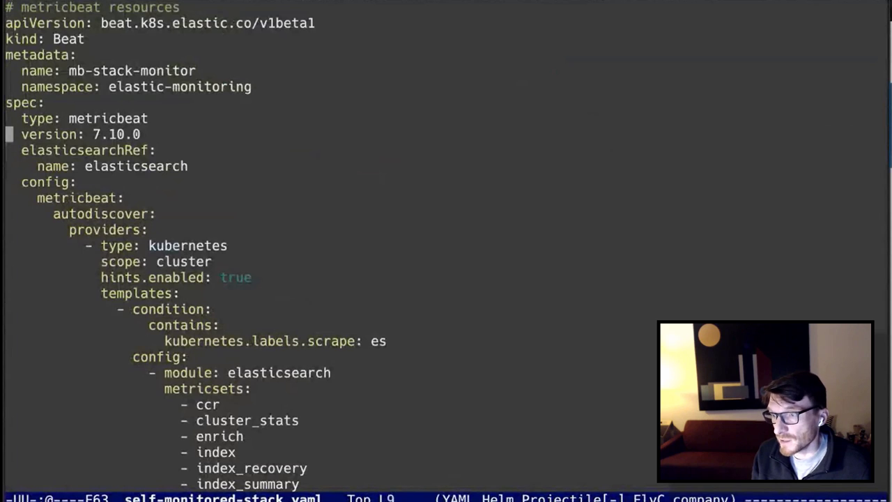
pyautogui.press('Up')
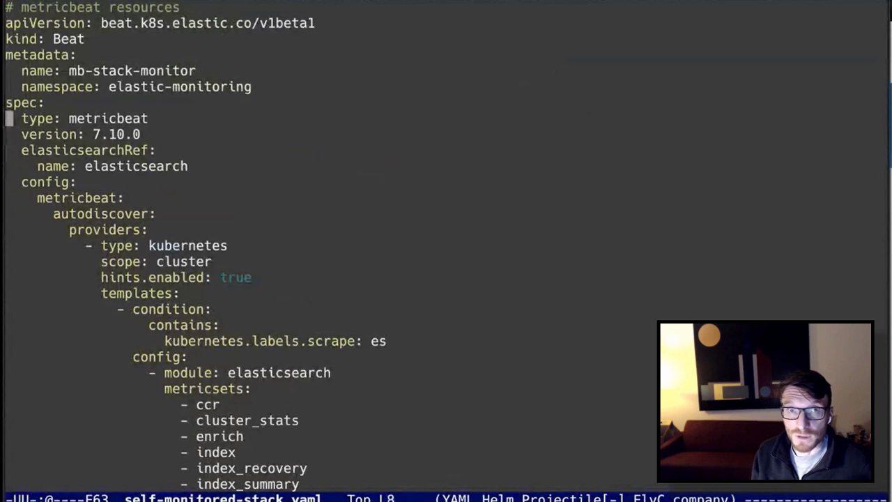
pyautogui.press('Down')
pyautogui.press('Down')
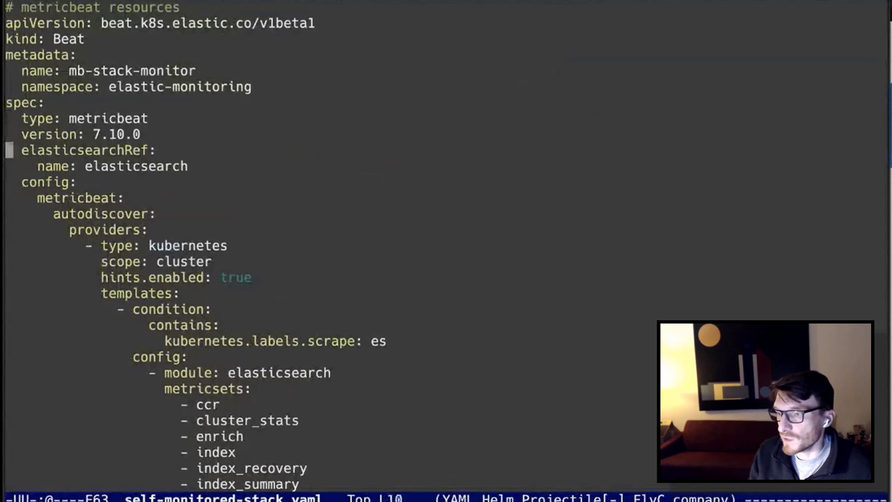
# - Examine the Metricbeat autodiscover section, from the Kubernetes provider to its first template condition
pyautogui.press('Down')
pyautogui.press('Down')
pyautogui.press('Down')
pyautogui.press('Down')
pyautogui.press('Down')
pyautogui.press('Down')
pyautogui.press('Down')
pyautogui.press('Down')
pyautogui.press('Down')
pyautogui.press('Down')
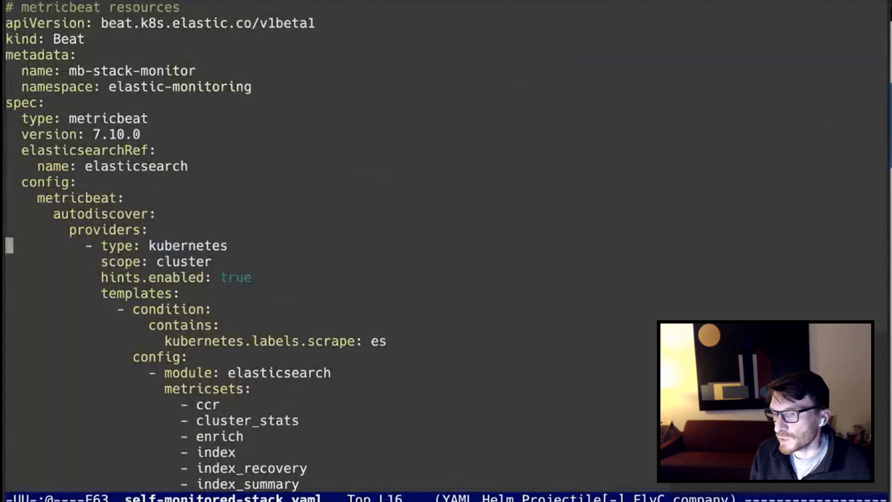
pyautogui.press('Down')
pyautogui.press('Down')
pyautogui.press('Down')
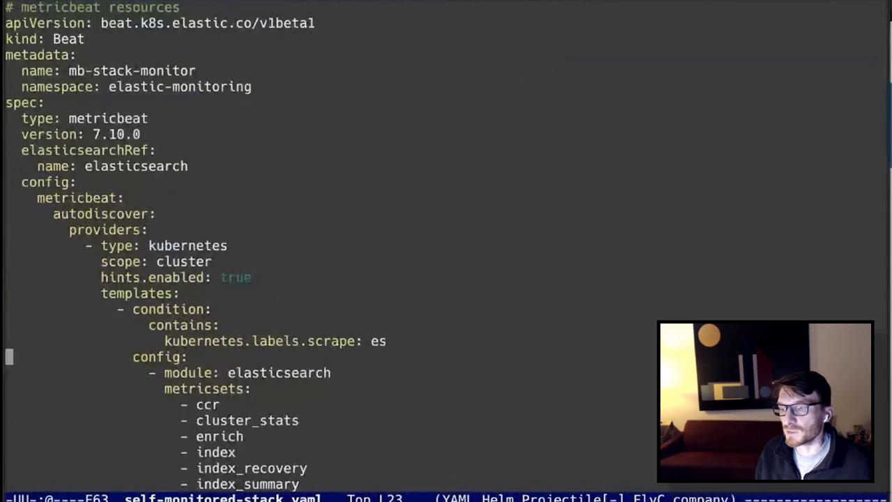
pyautogui.press('Up')
pyautogui.press('Up')
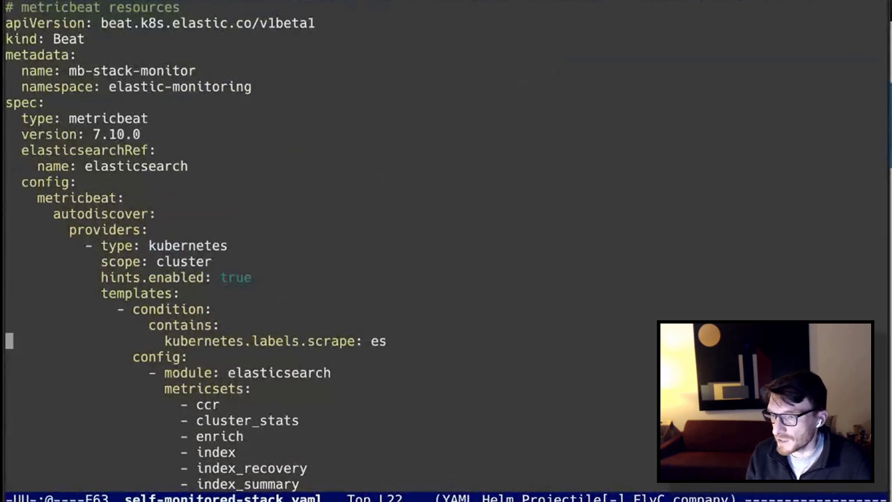
# - Highlight the "kubernetes.labels.scrape: es" condition in the first autodiscover template
pyautogui.press('Right')
pyautogui.press('Right')
pyautogui.press('Right')
pyautogui.press('Right')
pyautogui.press('Right')
pyautogui.press('Right')
pyautogui.press('Right')
pyautogui.press('Right')
pyautogui.press('Right')
pyautogui.press('Right')
pyautogui.press('Right')
pyautogui.press('Right')
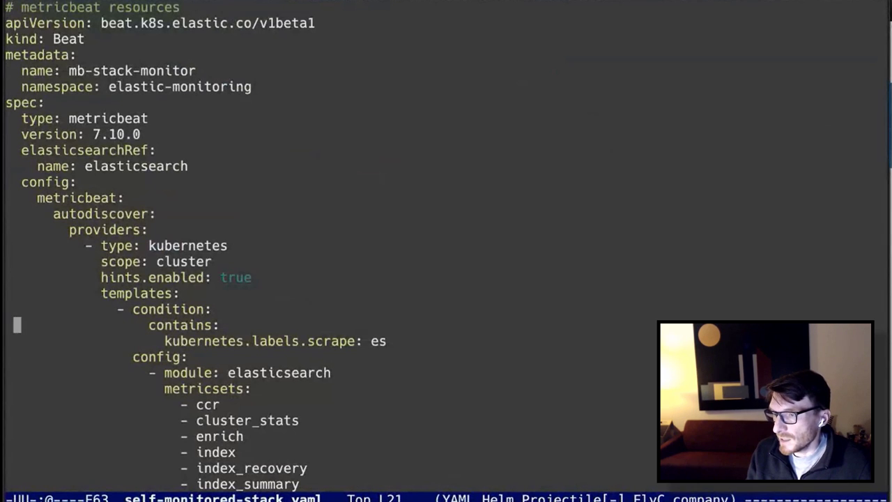
pyautogui.press('Down')
pyautogui.press('Right')
pyautogui.press('Right')
pyautogui.press('Right')
pyautogui.press('Right')
pyautogui.press('Right')
pyautogui.press('Right')
pyautogui.press('Right')
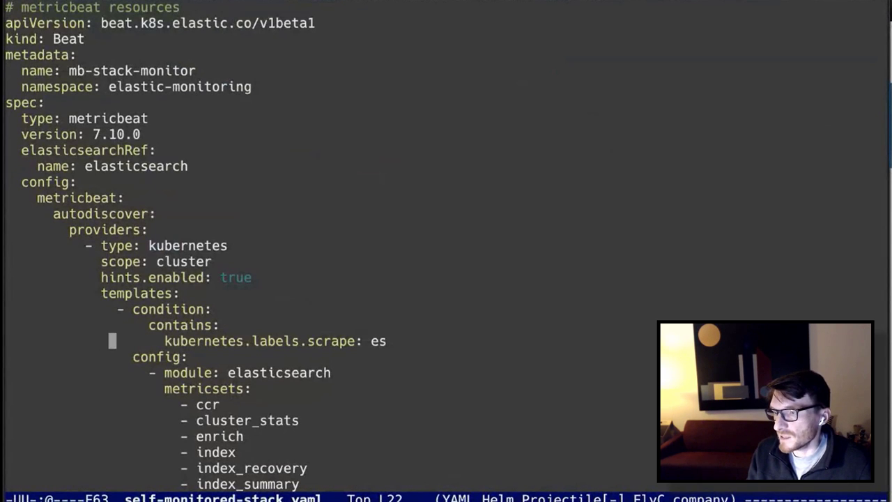
pyautogui.hotkey('shift', 'End')
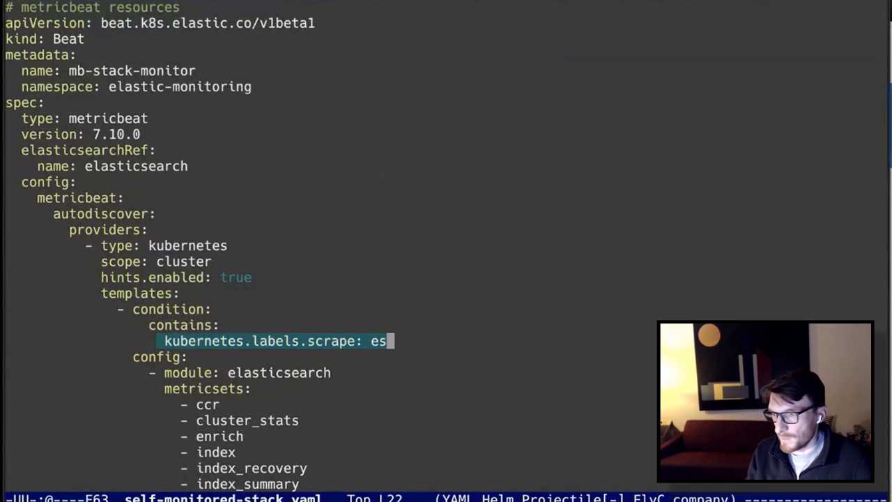
pyautogui.hotkey('ctrl', 's')
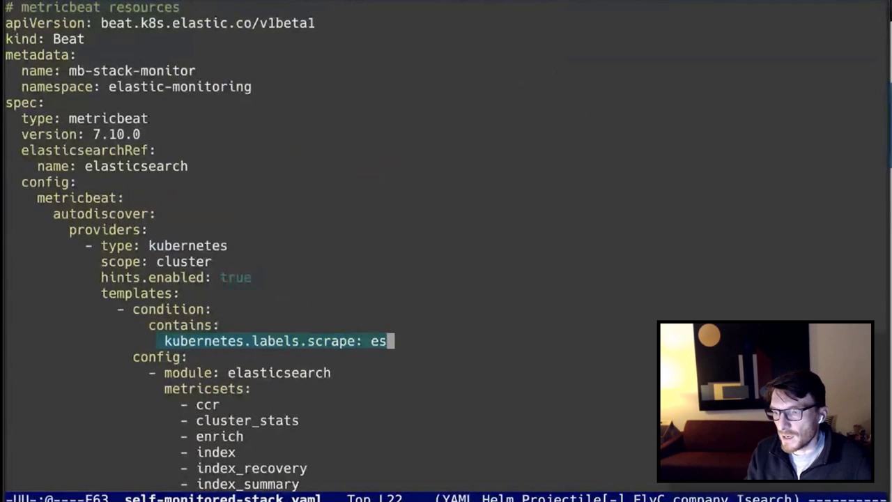
pyautogui.write('scrape')
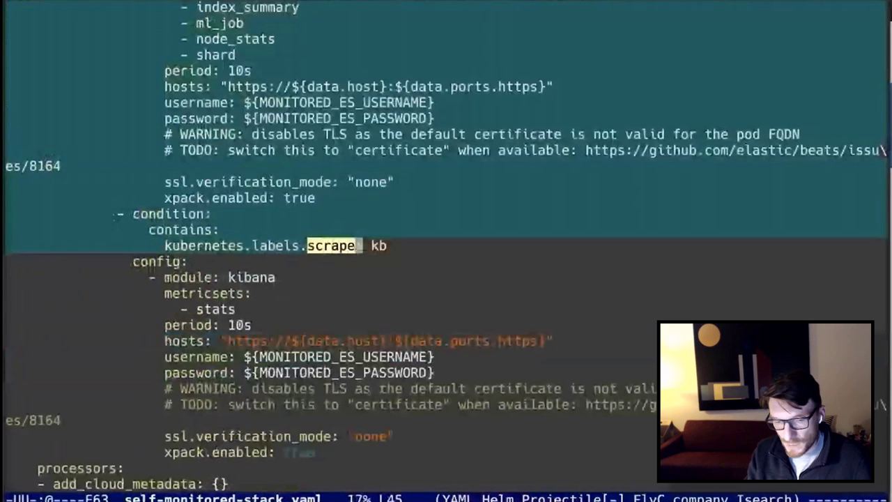
pyautogui.hotkey('ctrl', 's')
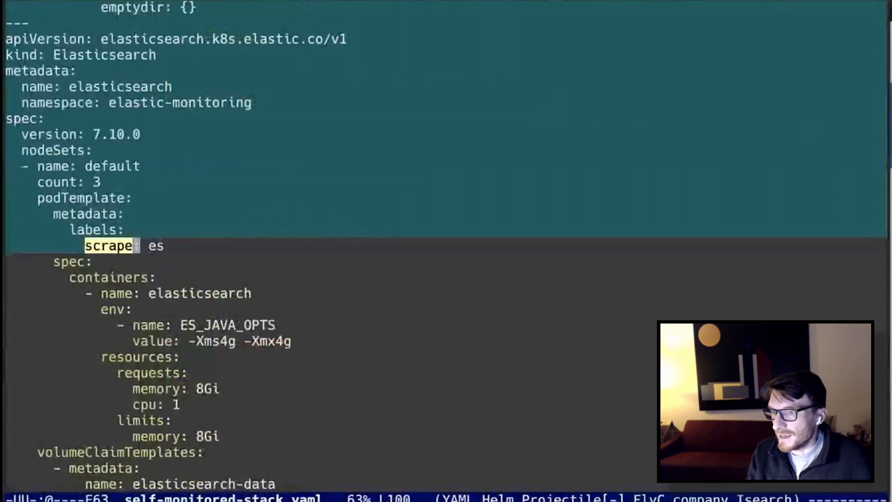
pyautogui.hotkey('ctrl', 'g')
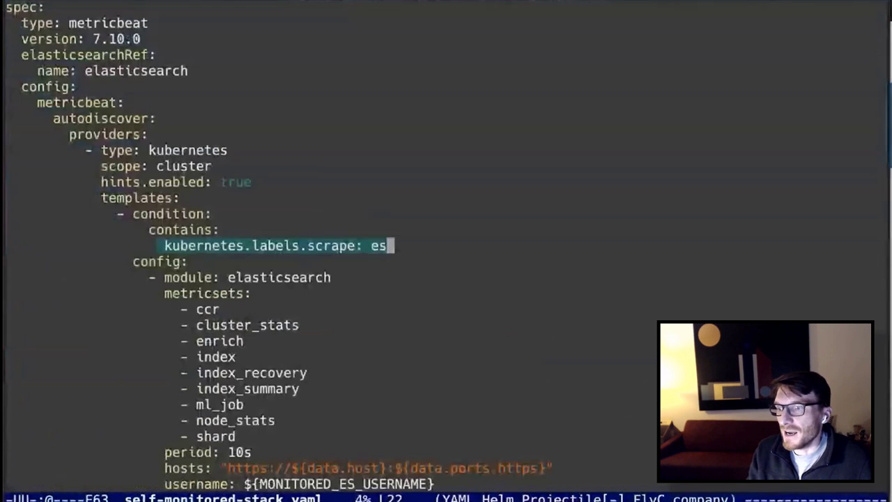
pyautogui.hotkey('ctrl', 'g')
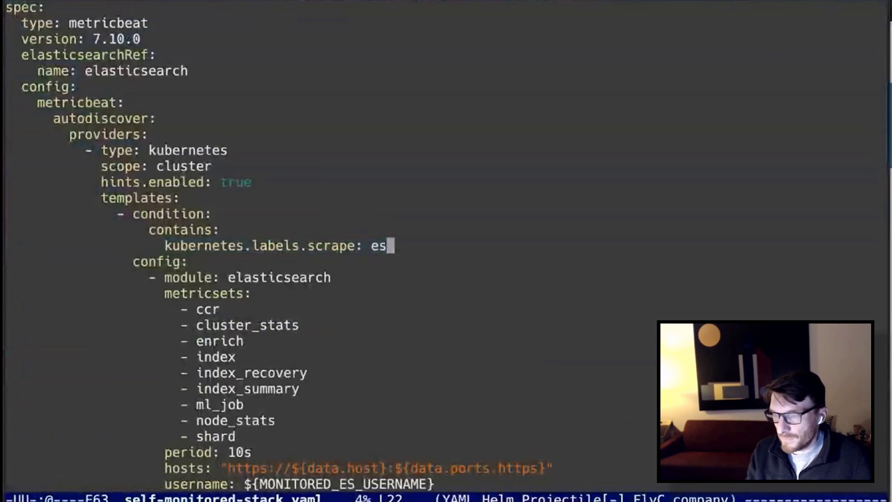
# - Search the manifest for "scrape" and go to the label in the Elasticsearch pod template
pyautogui.hotkey('ctrl', 's')
pyautogui.write('scrape')
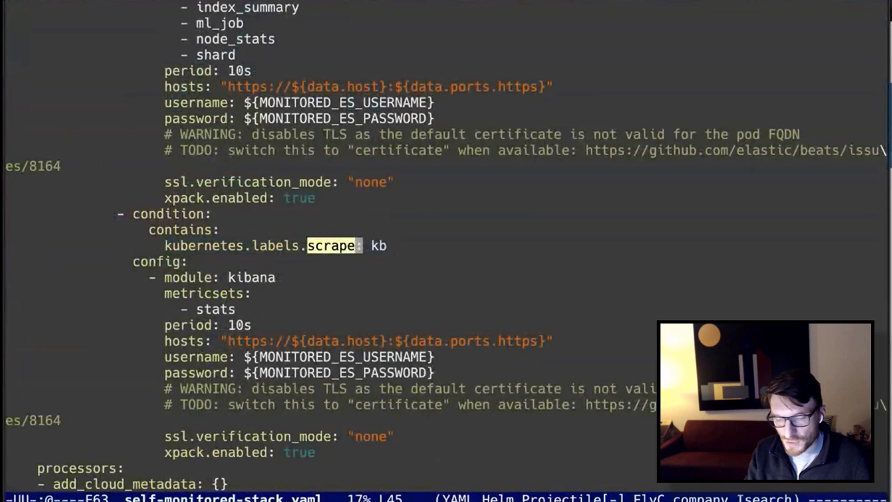
pyautogui.hotkey('ctrl', 's')
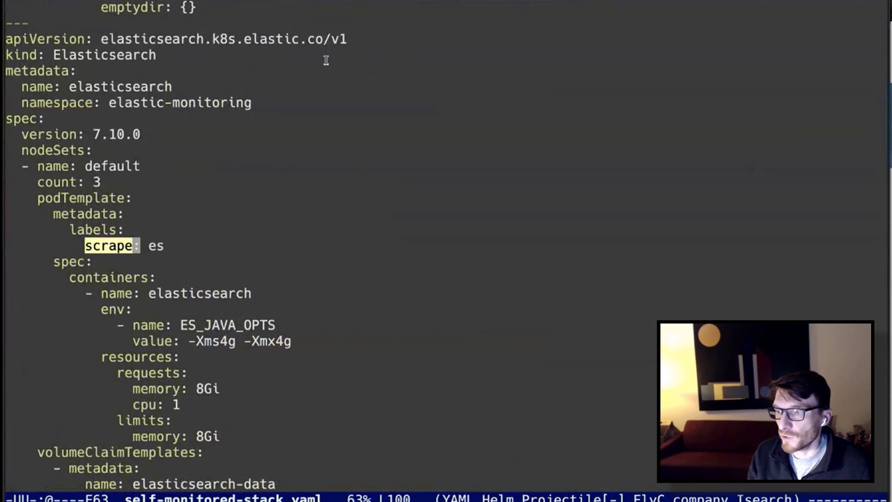
pyautogui.press('Return')
# - Highlight the metadata block containing the "scrape: es" label in the Elasticsearch podTemplate
pyautogui.hotkey('ctrl', 'b')
pyautogui.hotkey('ctrl', 'b')
pyautogui.hotkey('ctrl', 'p')
pyautogui.hotkey('ctrl', 'p')
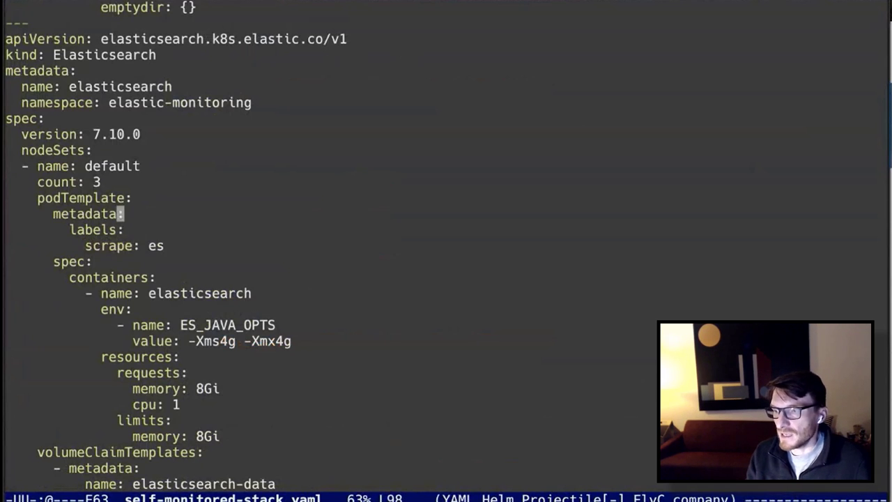
pyautogui.hotkey('ctrl', 'a')
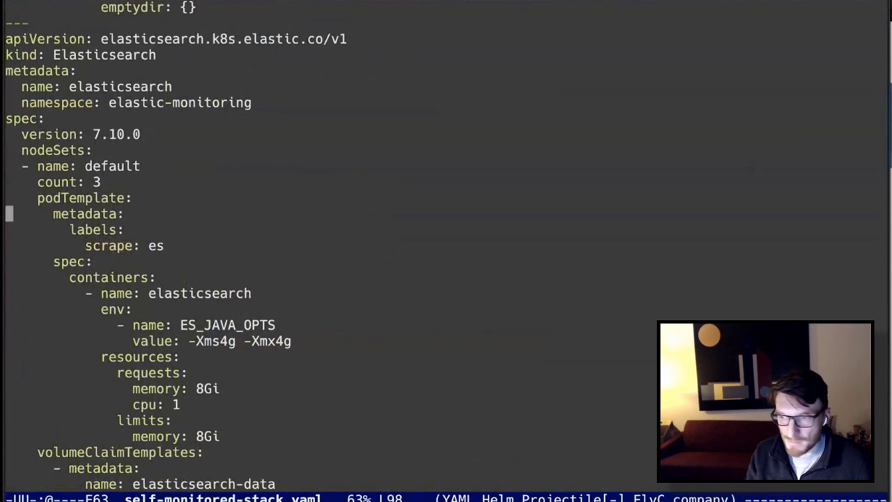
pyautogui.hotkey('ctrl', 'space')
pyautogui.hotkey('ctrl', 'n')
pyautogui.hotkey('ctrl', 'n')
pyautogui.hotkey('ctrl', 'n')
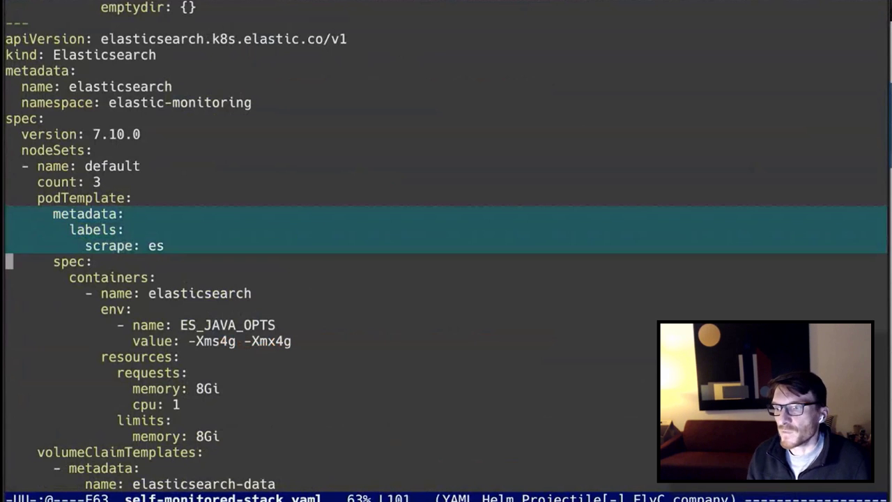
# - Switch to the OpenShift console in the browser and view the pods of the elasticsearch-es-default stateful set
pyautogui.press('super+Tab')
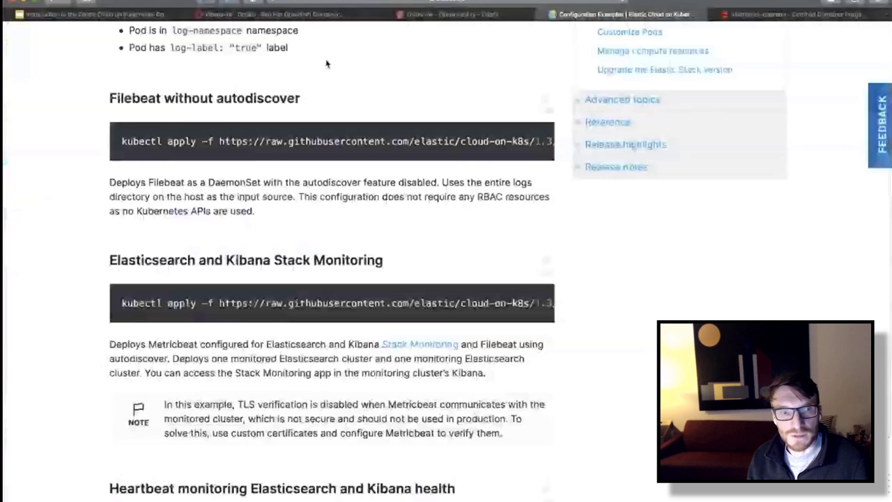
pyautogui.click(292, 17)
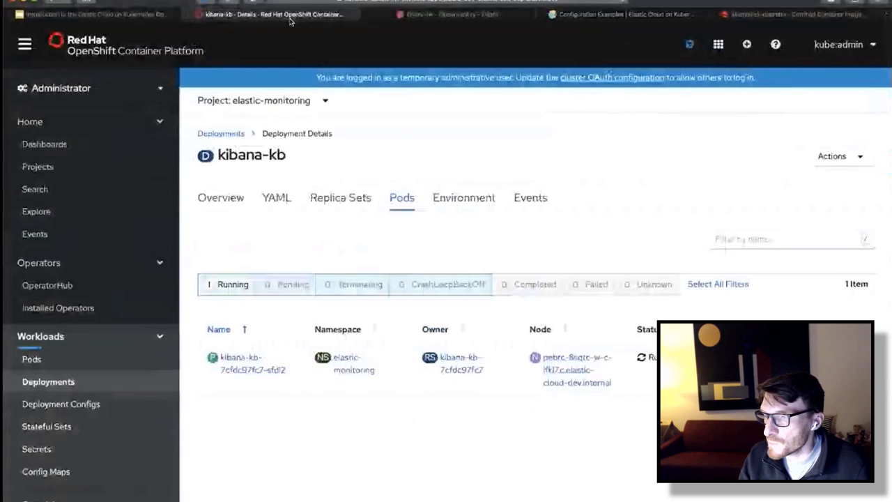
pyautogui.click(48, 426)
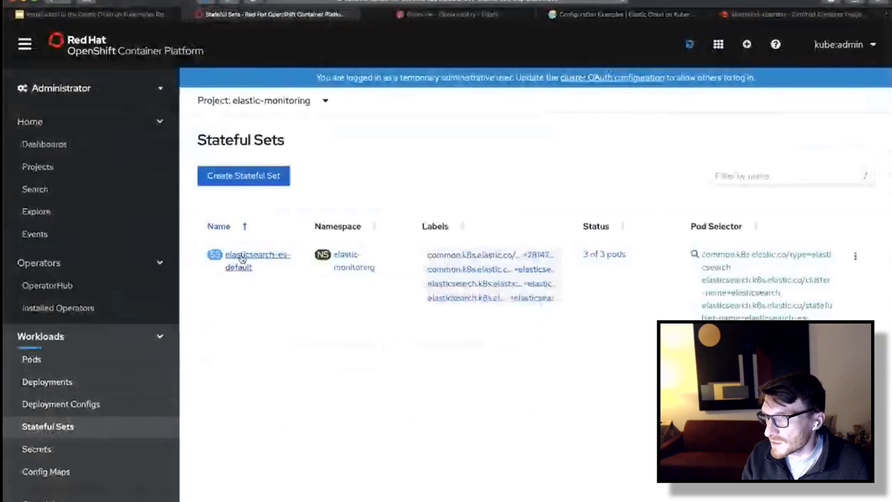
pyautogui.click(244, 260)
pyautogui.click(333, 205)
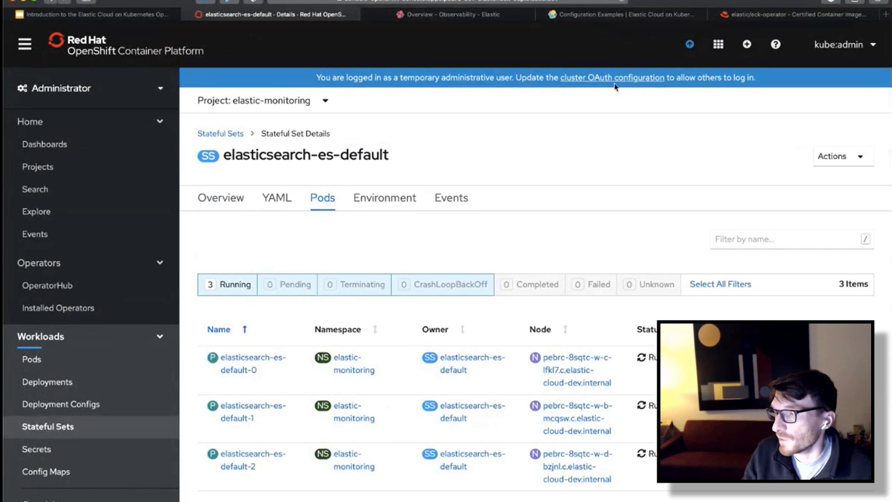
# - Return to the ECK Configuration Examples docs page and review the Metricbeat for Kubernetes monitoring example
pyautogui.click(619, 21)
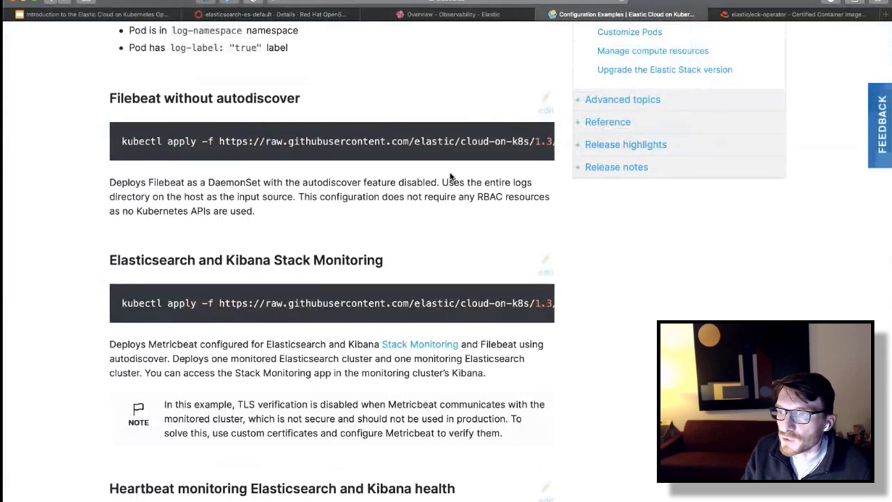
pyautogui.scroll(3, 450, 177)
pyautogui.scroll(8, 450, 177)
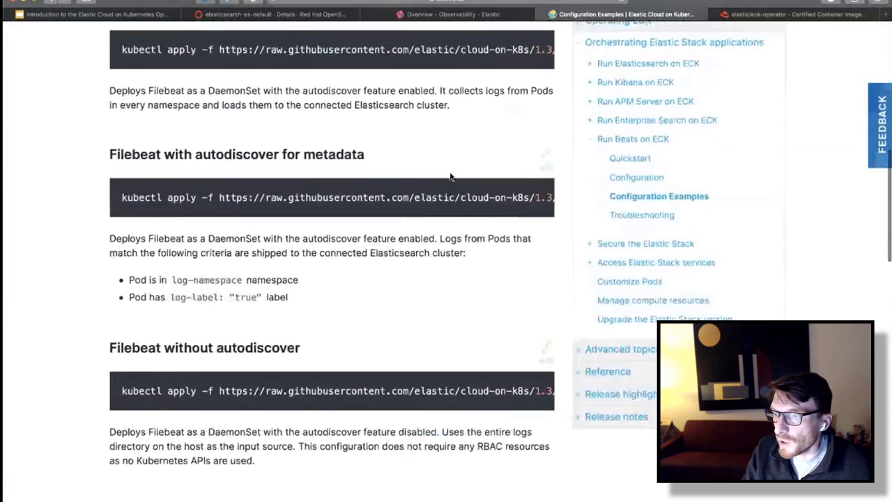
pyautogui.scroll(5, 450, 177)
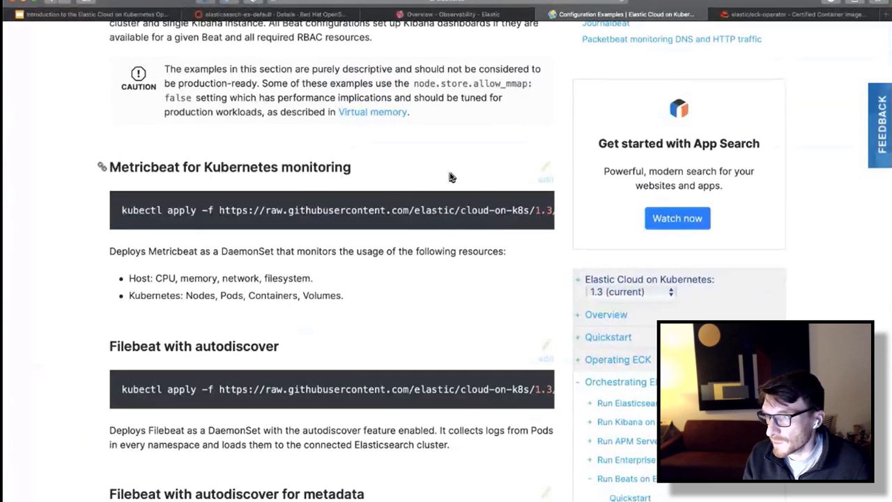
# - Switch to the terminal, exit the manifest editor, and apply metricbeat-hosts.yaml with oc apply -f
pyautogui.press('super+Tab')
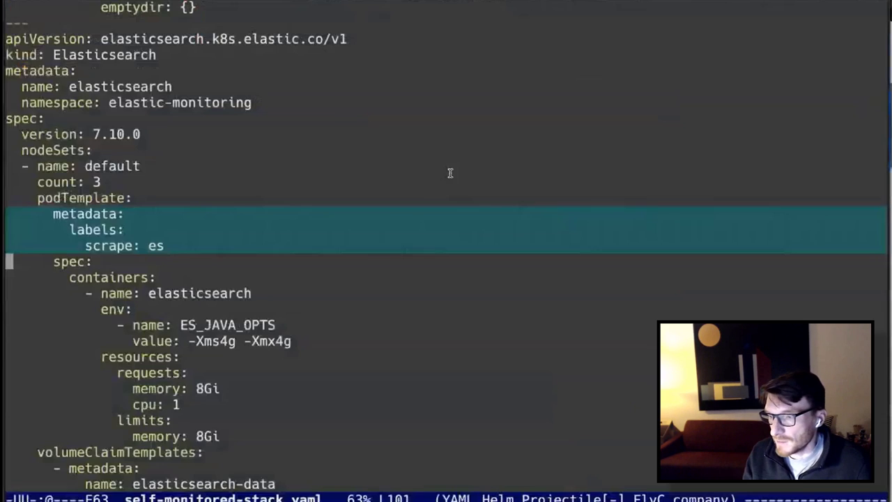
pyautogui.hotkey('ctrl', 'x')
pyautogui.hotkey('ctrl', 'c')
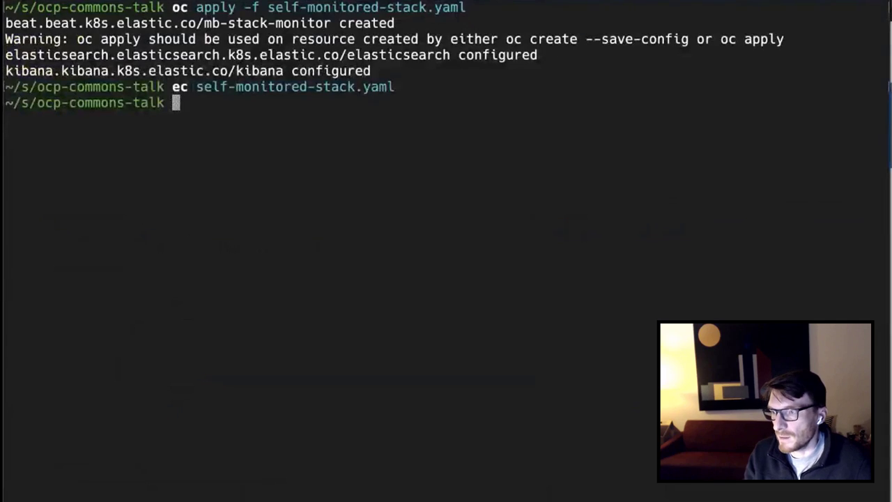
pyautogui.write('oc ap')
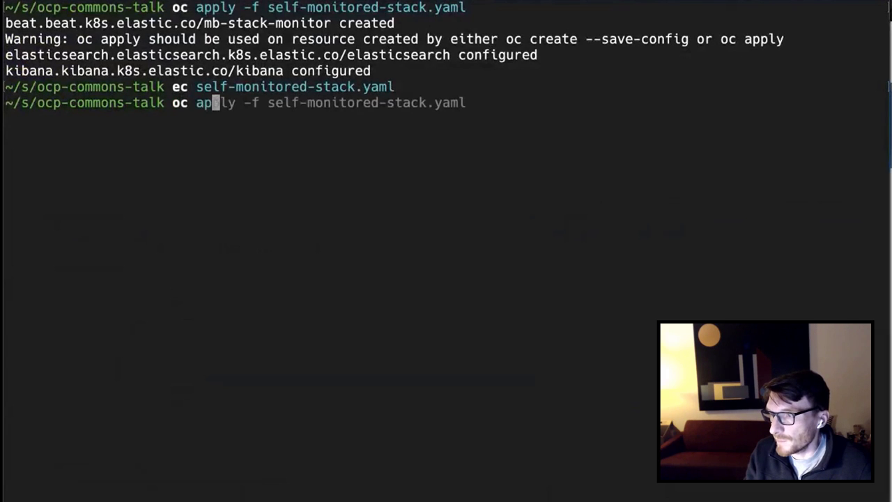
pyautogui.write('ply -f ')
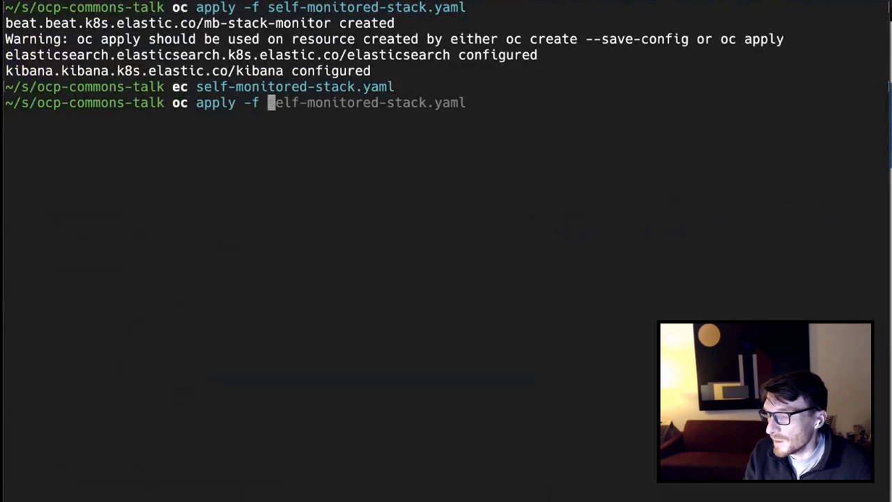
pyautogui.write('metricbeat-hosts.yaml')
pyautogui.press('Return')
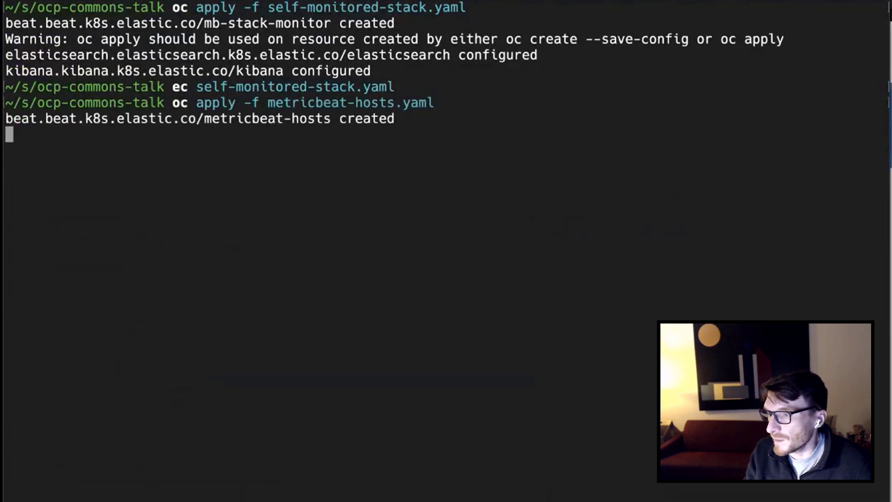
# - Apply the filebeat.yaml manifest with oc apply -f
pyautogui.write('oc ')
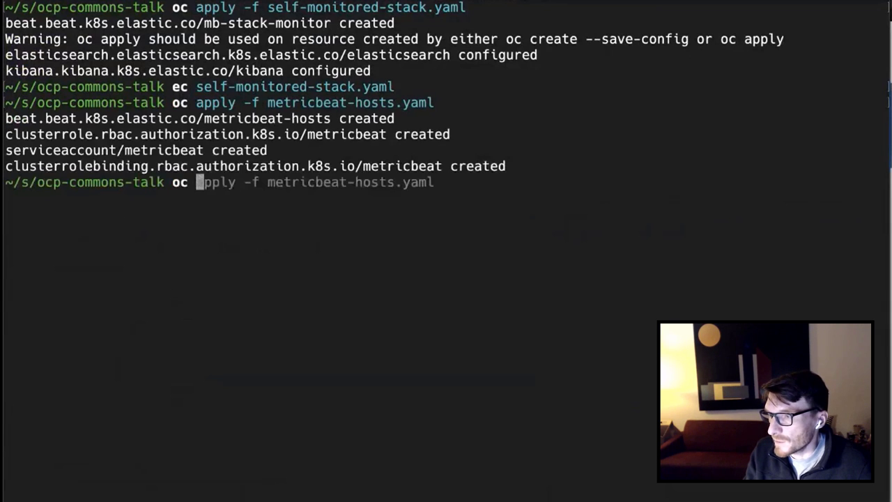
pyautogui.write('apply -f filebeat.yaml')
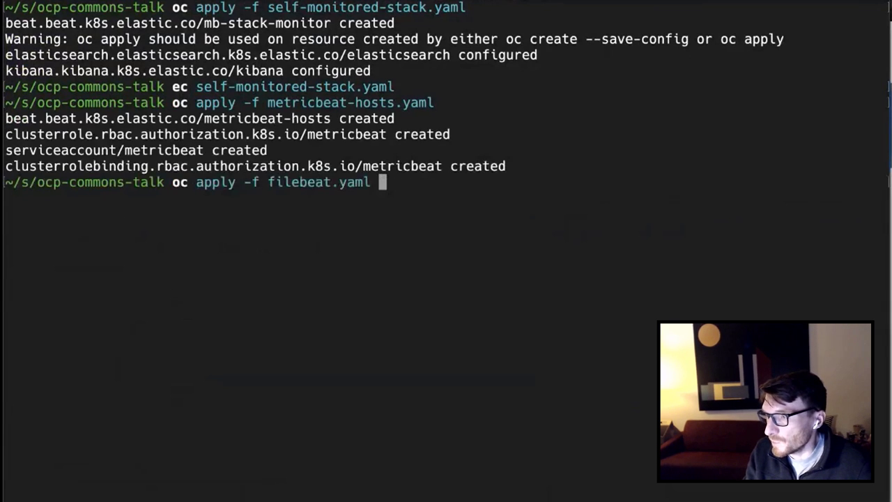
pyautogui.press('Return')
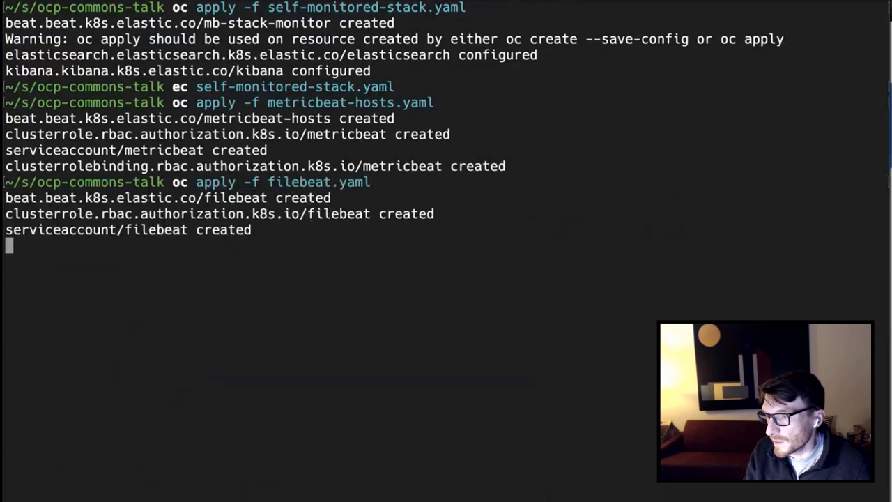
# - Clear the terminal and open metricbeat-hosts.yaml with ec, going to the beginning of the file
pyautogui.hotkey('ctrl', 'l')
pyautogui.write('ec me')
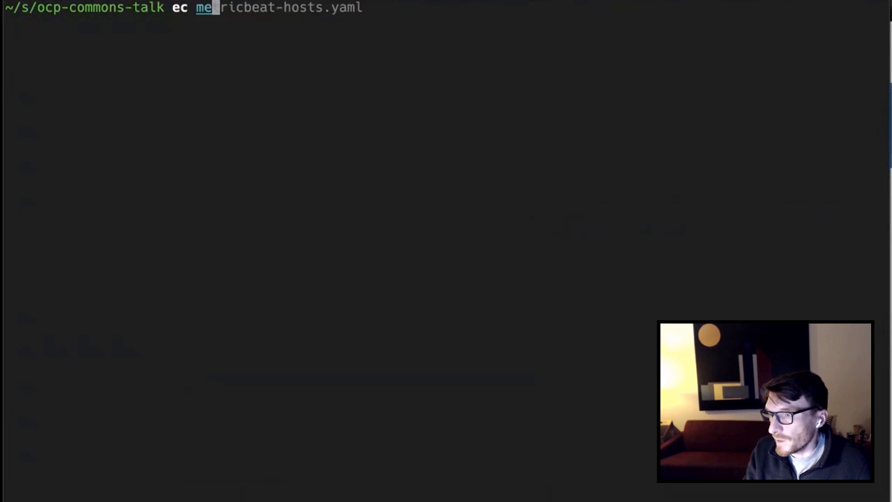
pyautogui.press('Right')
pyautogui.press('Return')
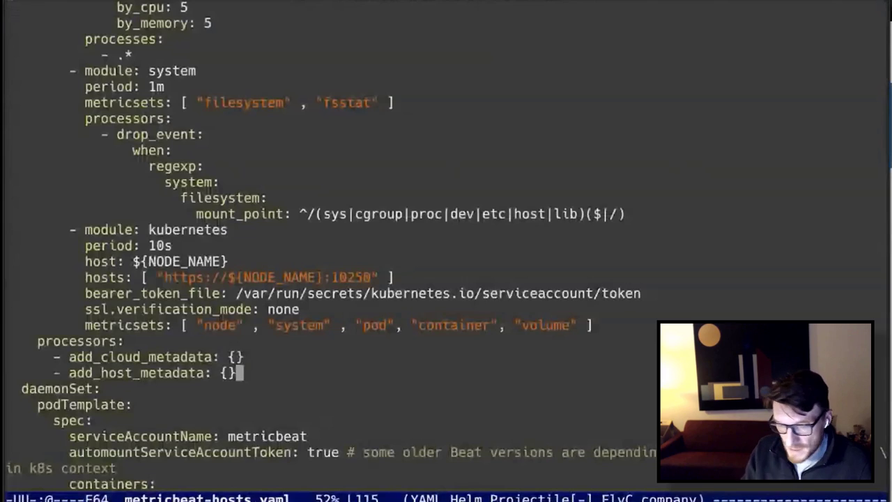
pyautogui.press('alt+less')
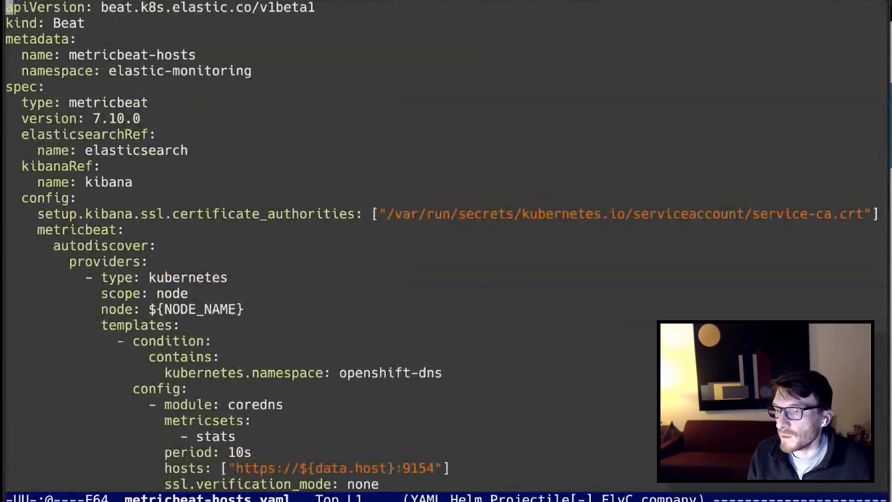
# - Review the Beat resource's kind, metadata, version, elasticsearchRef, kibanaRef and Kibana certificate setting in metricbeat-hosts.yaml
pyautogui.click(9, 23)
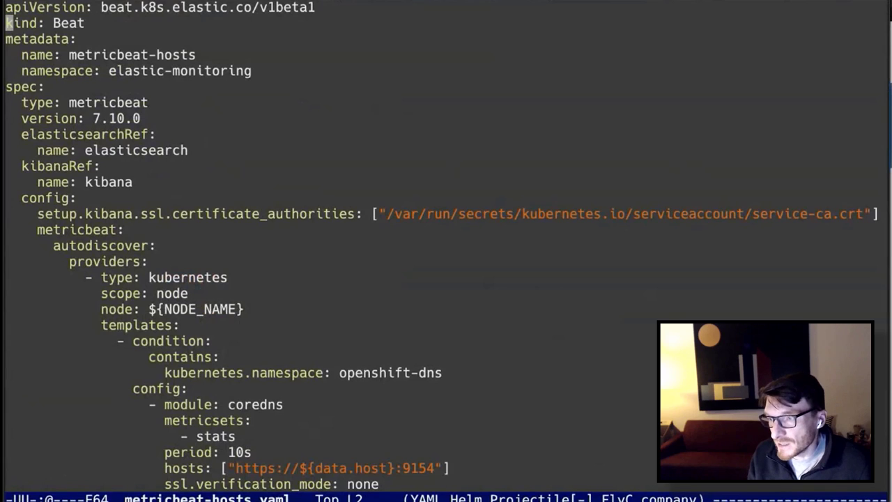
pyautogui.click(8, 39)
pyautogui.click(8, 119)
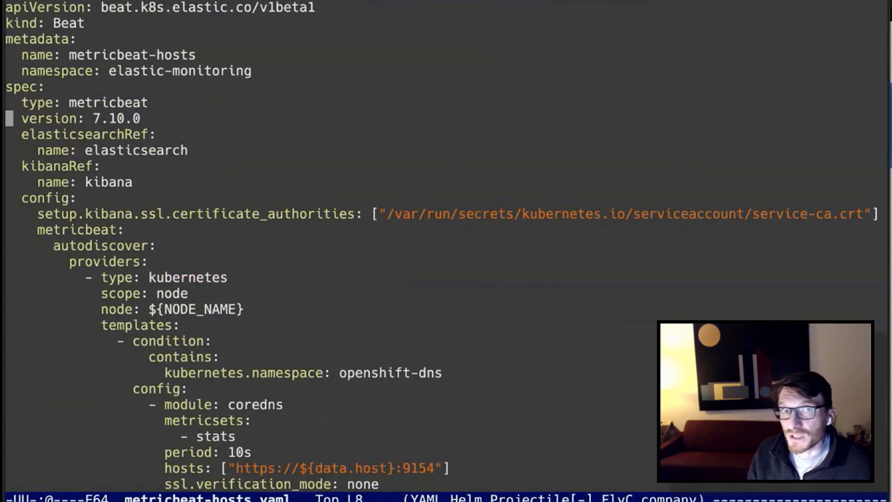
pyautogui.click(9, 166)
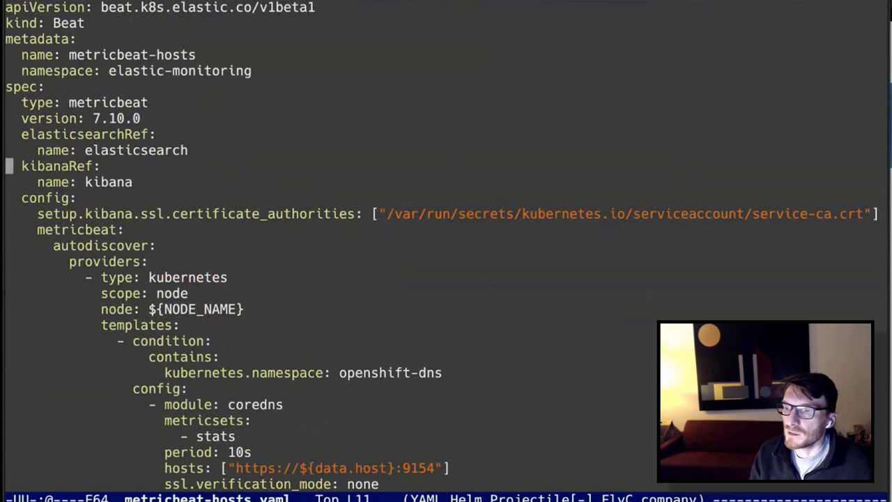
pyautogui.press('Down')
pyautogui.press('Down')
pyautogui.press('Down')
pyautogui.press('Down')
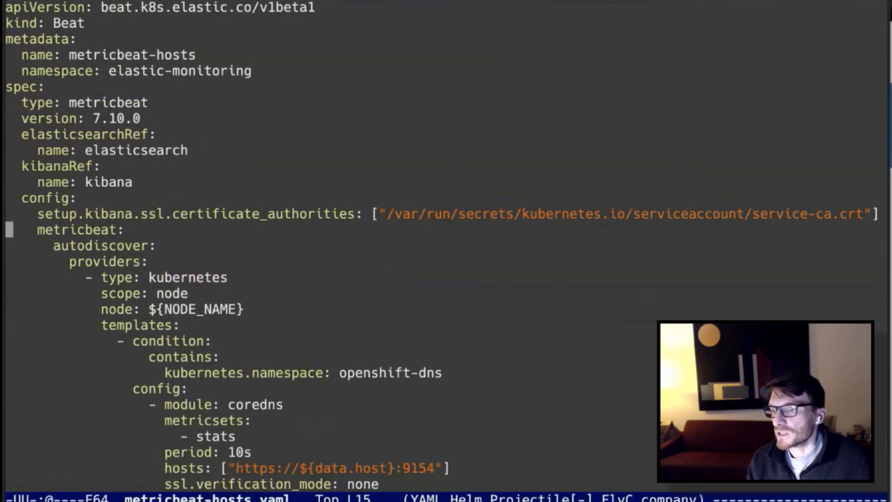
# - Examine the Metricbeat autodiscover provider and its coredns template for the openshift-dns namespace
pyautogui.press('Down')
pyautogui.press('Down')
pyautogui.press('Down')
pyautogui.press('Down')
pyautogui.press('Down')
pyautogui.press('Down')
pyautogui.press('Down')
pyautogui.press('Down')
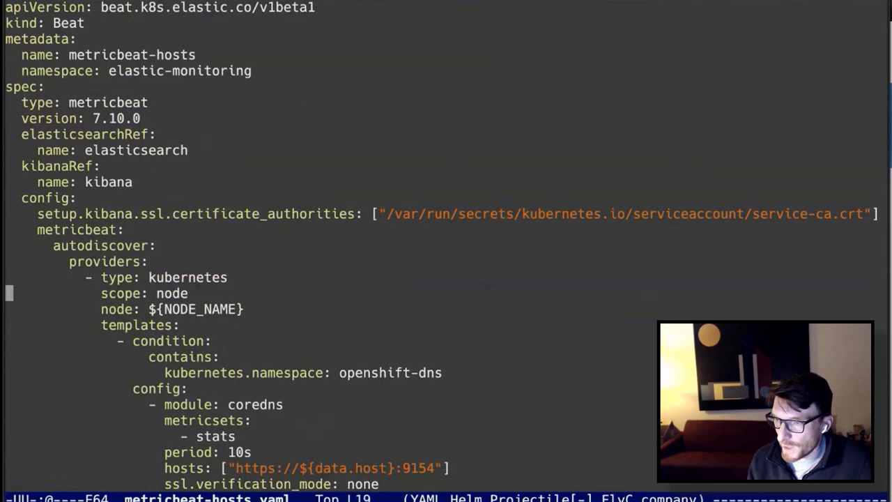
pyautogui.press('Down')
pyautogui.press('Down')
pyautogui.press('Down')
pyautogui.press('Down')
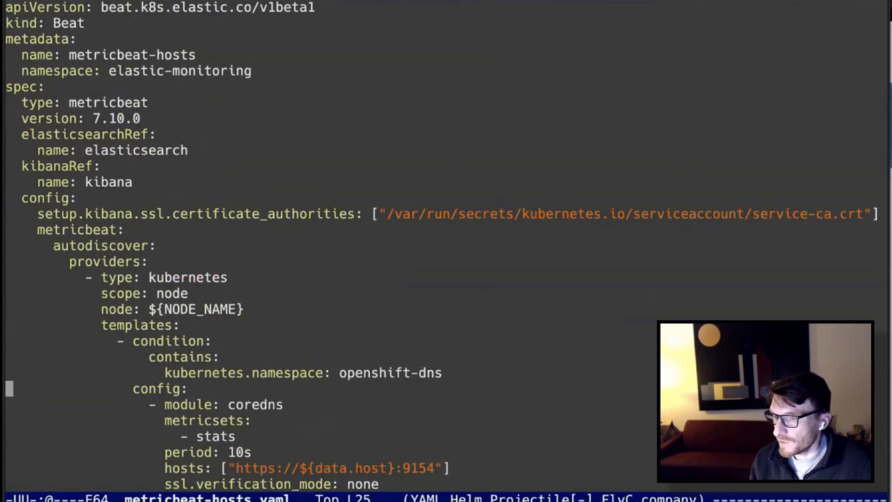
pyautogui.press('Down')
pyautogui.press('Down')
pyautogui.press('Down')
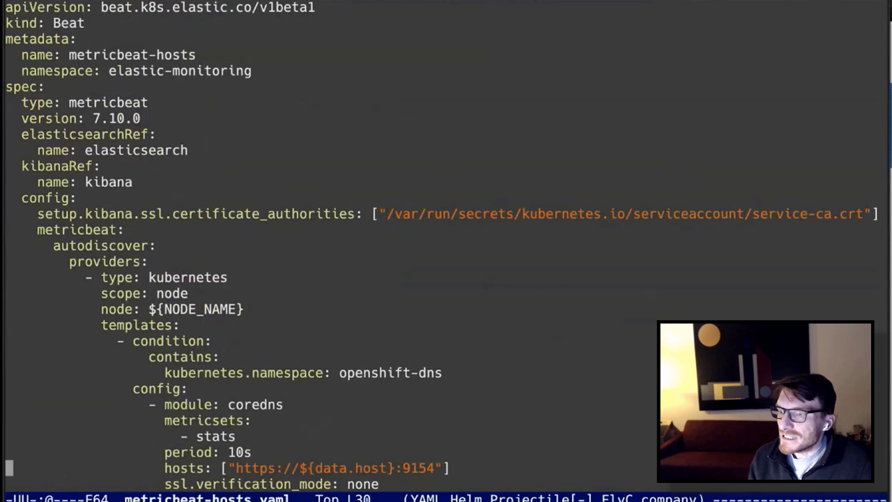
pyautogui.press('Down')
pyautogui.press('Down')
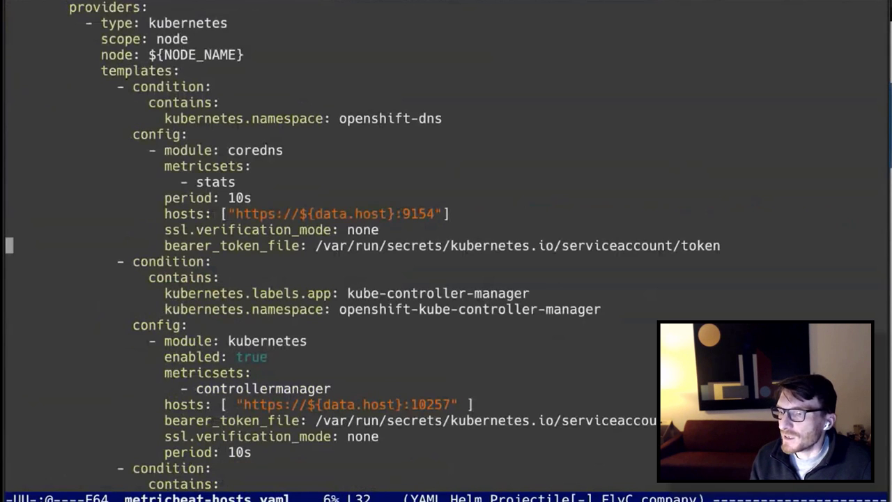
# - Highlight the kubernetes.namespace line for openshift-kube-controller-manager in the second autodiscover condition
pyautogui.press('Down')
pyautogui.press('Down')
pyautogui.press('Down')
pyautogui.press('Down')
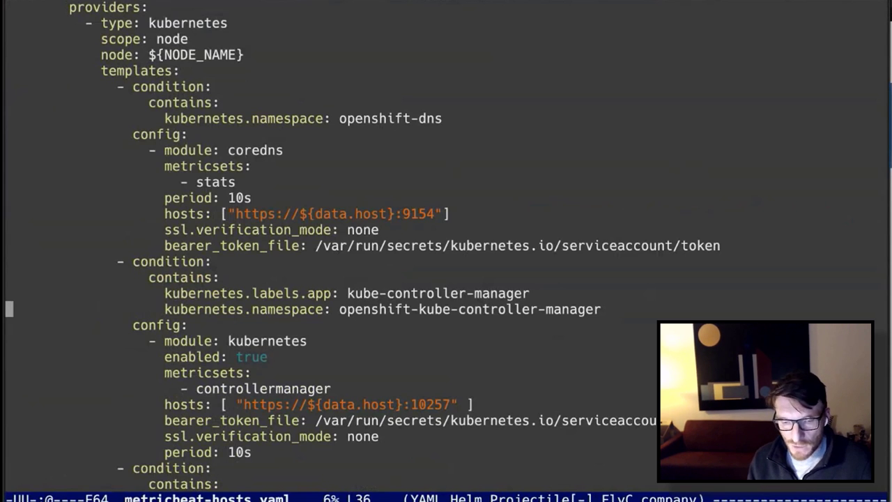
pyautogui.hotkey('ctrl', 'space')
pyautogui.hotkey('ctrl', 'e')
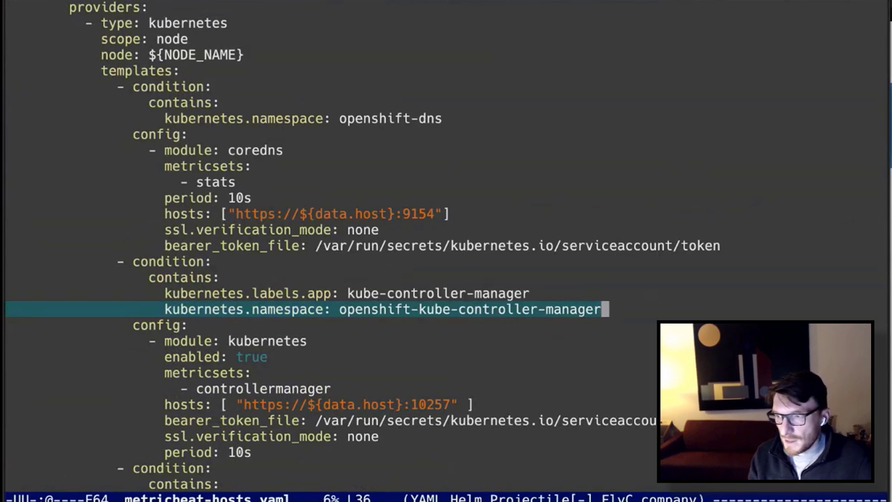
# - Search the manifest for "daemon" and go to the daemonSet section with the Metricbeat podTemplate
pyautogui.hotkey('ctrl', 's')
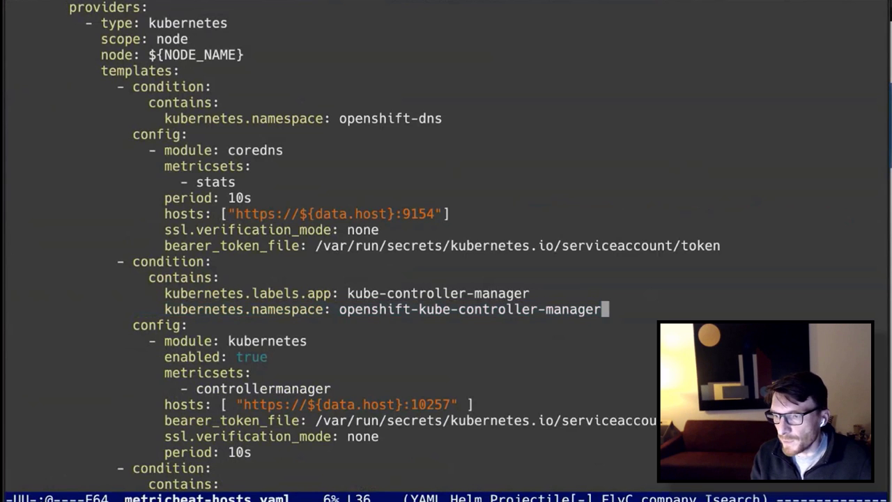
pyautogui.write('daemon')
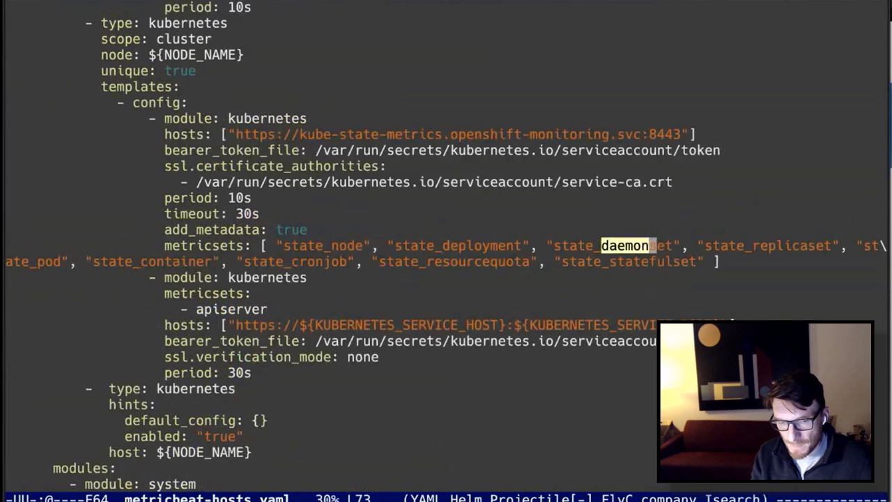
pyautogui.hotkey('ctrl', 's')
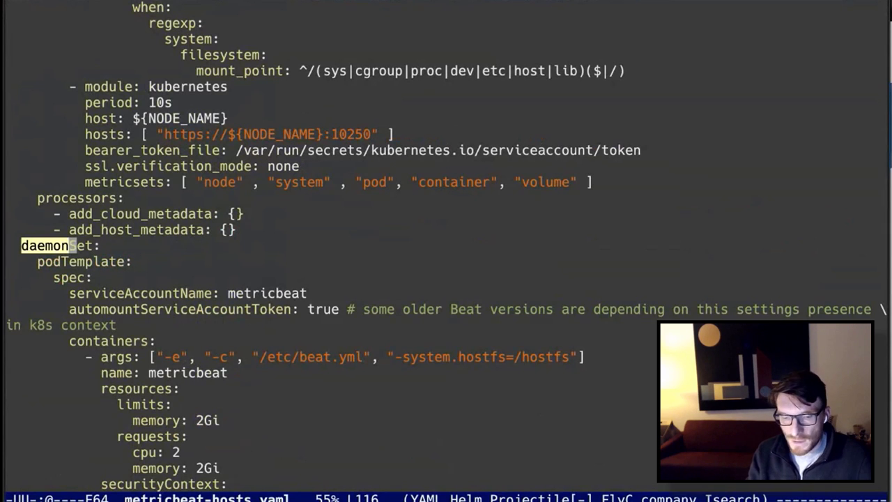
# - Close metricbeat-hosts.yaml and open filebeat.yaml with ec
pyautogui.hotkey('ctrl', 'x')
pyautogui.hotkey('ctrl', 'c')
pyautogui.write('ec fi')
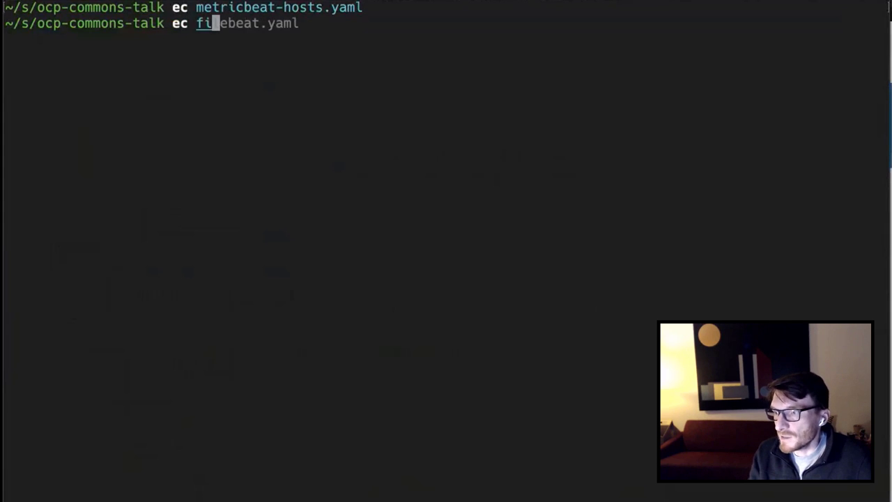
pyautogui.press('Right')
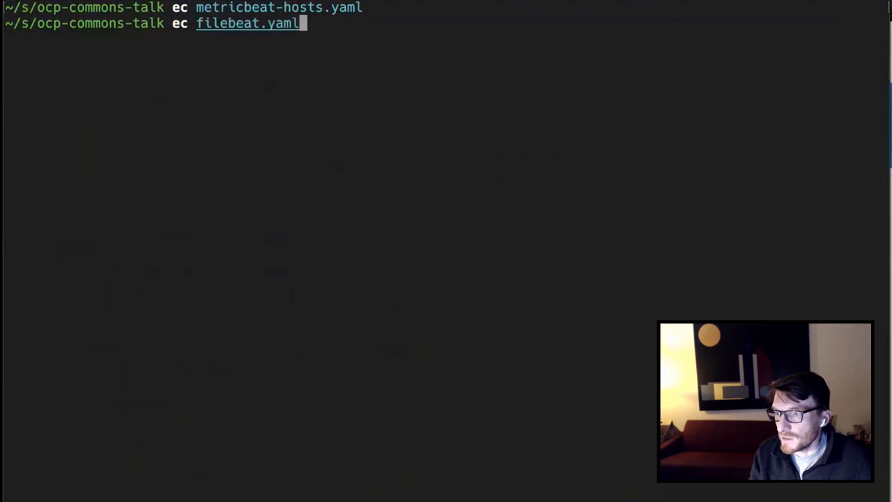
pyautogui.press('Return')
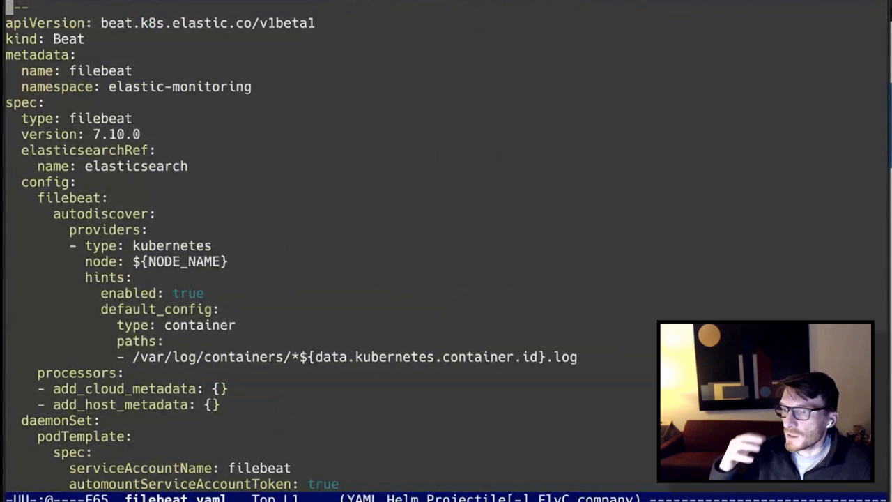
# - Review the Filebeat manifest from its metadata through type, elasticsearchRef and the autodiscover config, and exit the editor
pyautogui.press('Down')
pyautogui.press('Down')
pyautogui.press('Down')
pyautogui.press('Down')
pyautogui.press('Down')
pyautogui.press('Down')
pyautogui.press('Down')
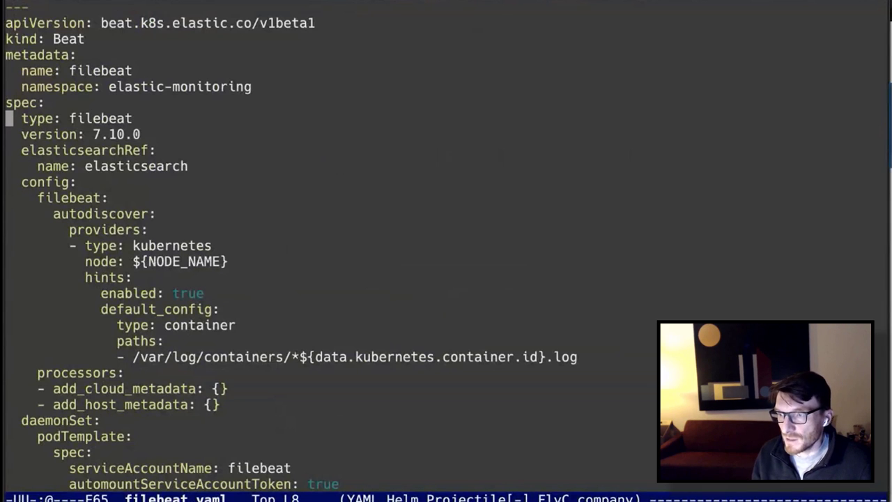
pyautogui.press('Down')
pyautogui.press('Down')
pyautogui.press('Down')
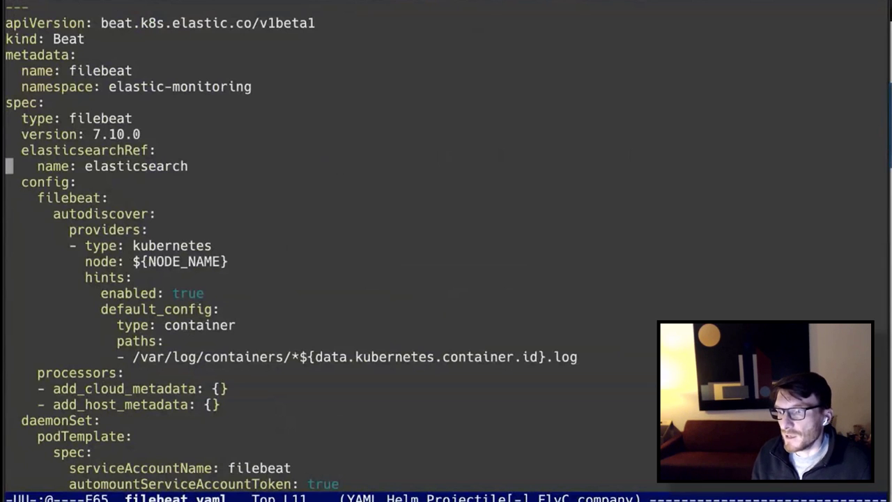
pyautogui.press('Down')
pyautogui.press('Down')
pyautogui.press('Down')
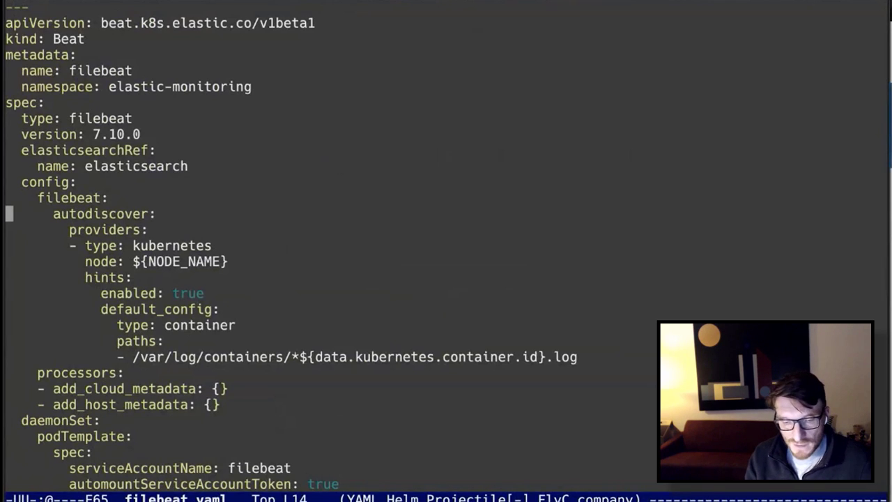
pyautogui.hotkey('ctrl', 'x')
pyautogui.hotkey('ctrl', 'c')
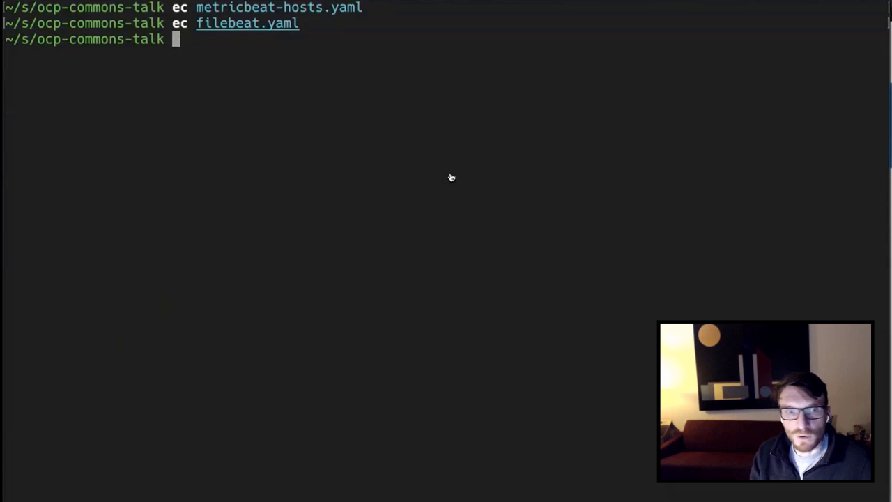
# - Switch to the OpenShift console in the browser and view the daemon sets of the elastic-monitoring project
pyautogui.hotkey('alt', 'Tab')
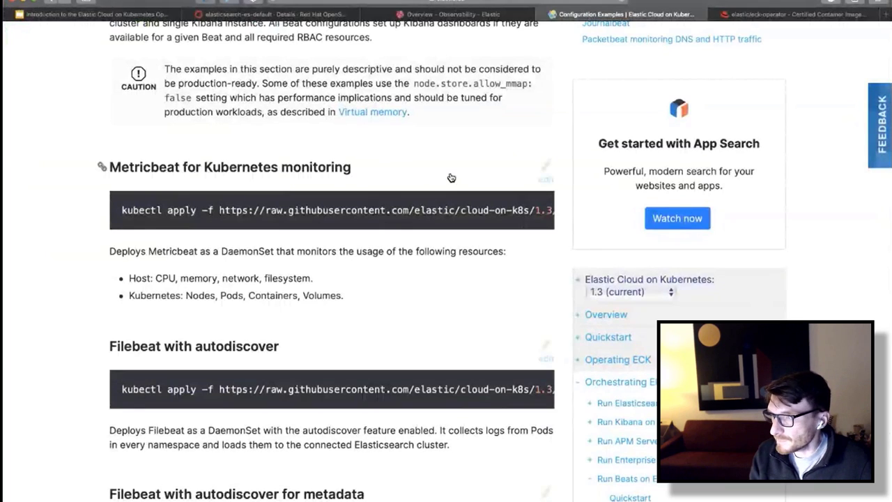
pyautogui.press('super+2')
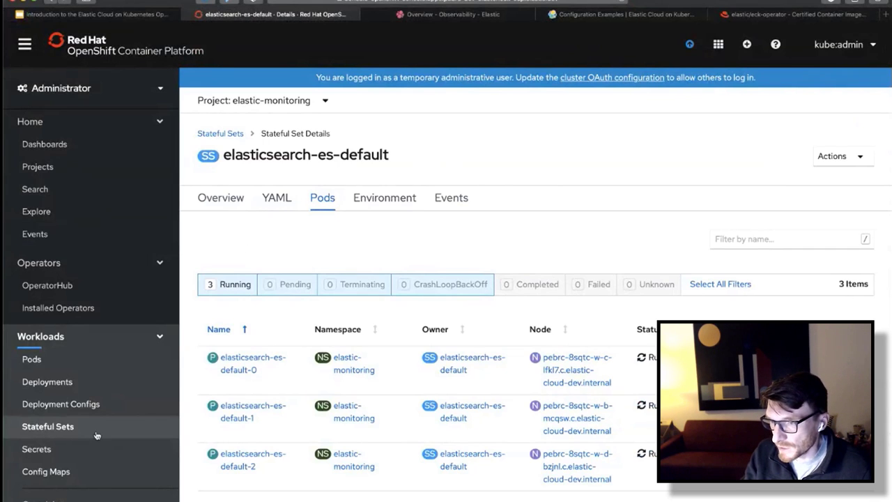
pyautogui.scroll(-5, 96, 435)
pyautogui.click(78, 400)
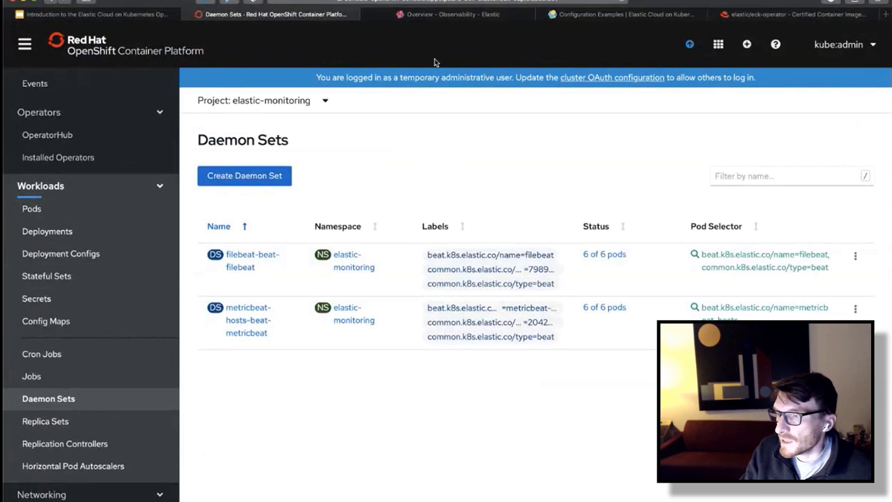
# - Switch to Kibana, reload the Observability overview, and open its Metrics section in the Metrics Inventory
pyautogui.click(451, 16)
pyautogui.hotkey('ctrl', 'r')
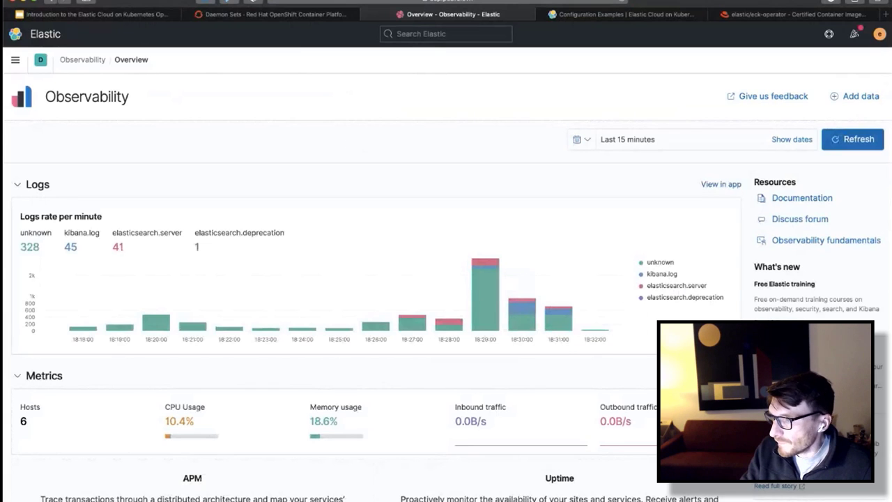
pyautogui.click(721, 375)
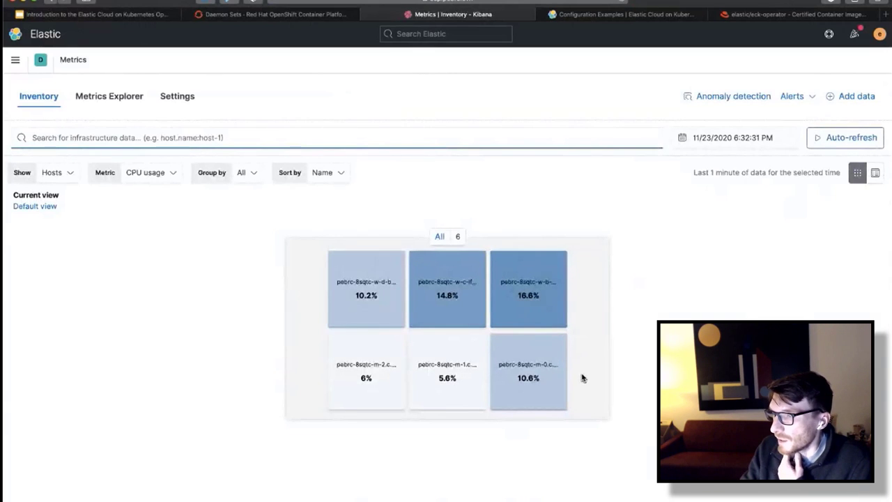
# - Show Kubernetes Pods in the metrics inventory, grouped by Namespace
pyautogui.click(66, 174)
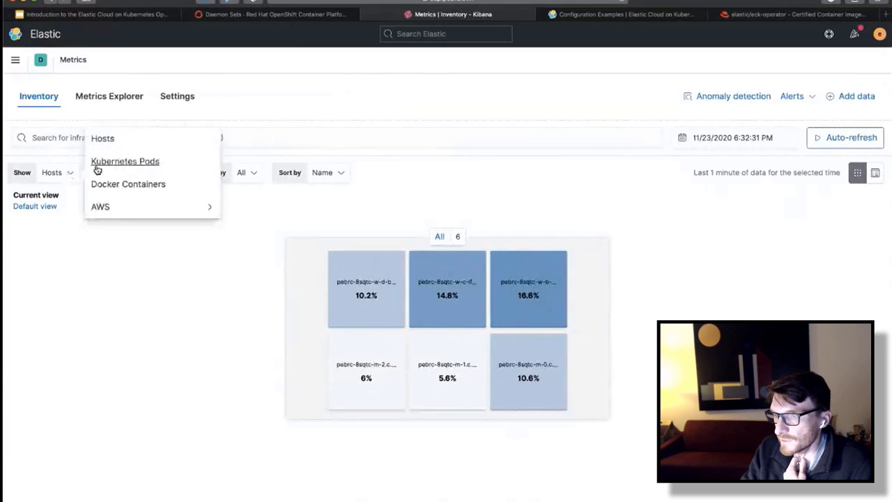
pyautogui.click(97, 163)
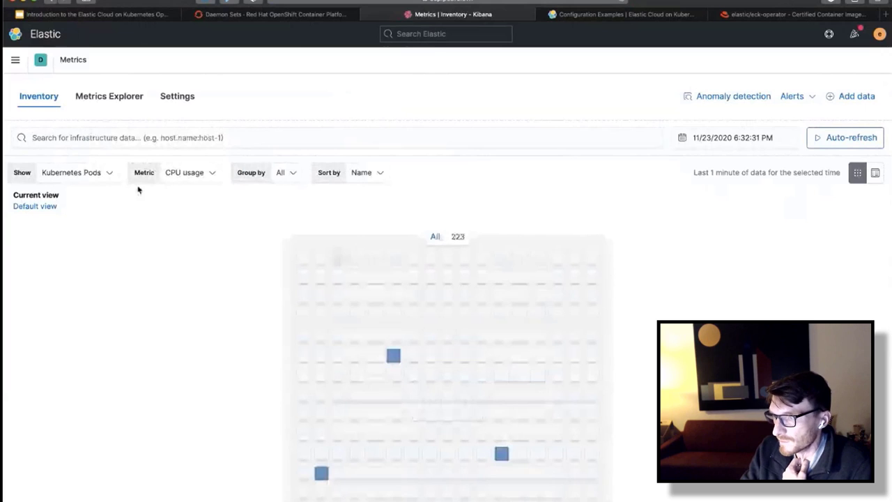
pyautogui.click(291, 176)
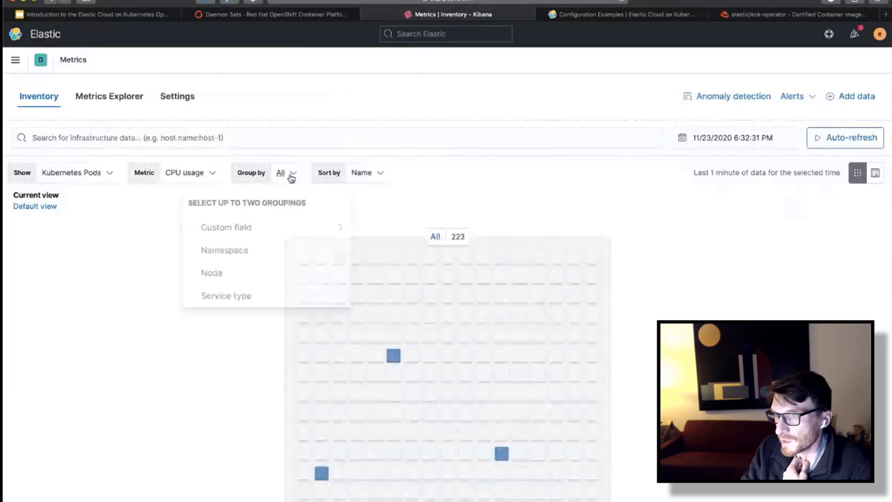
pyautogui.click(232, 247)
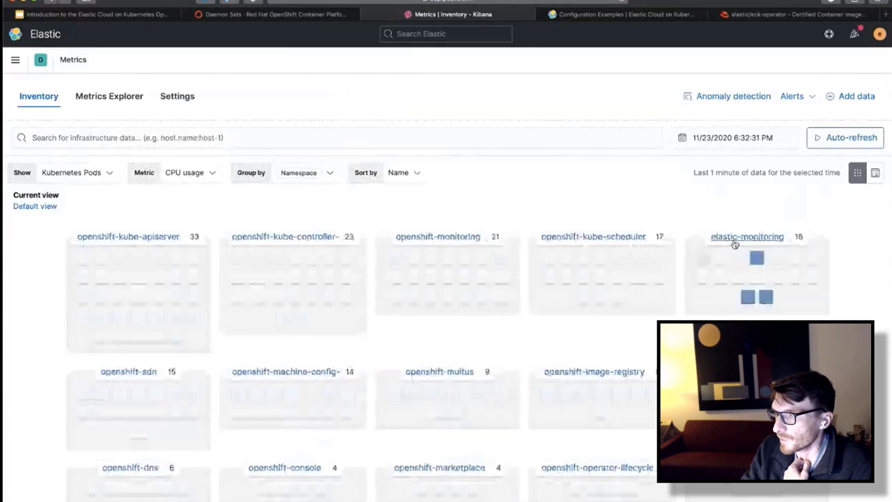
# - Filter the metrics inventory to the elastic-monitoring namespace and turn on automatic refreshing
pyautogui.click(734, 243)
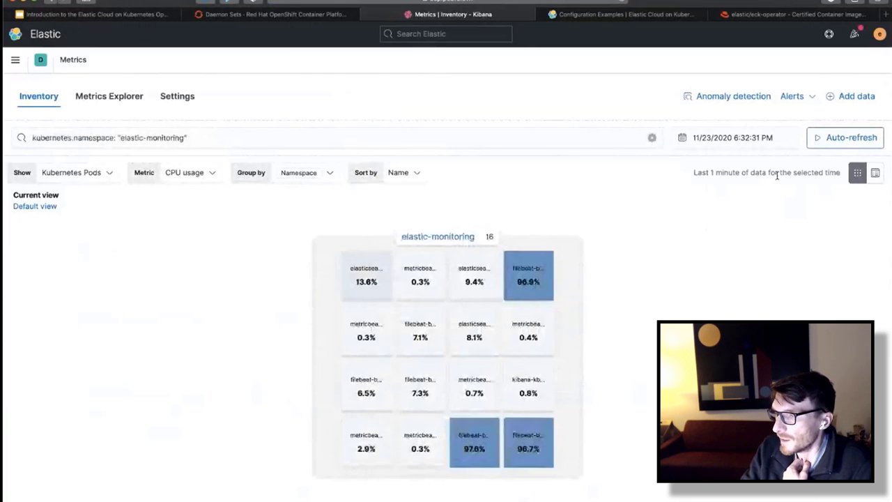
pyautogui.click(843, 137)
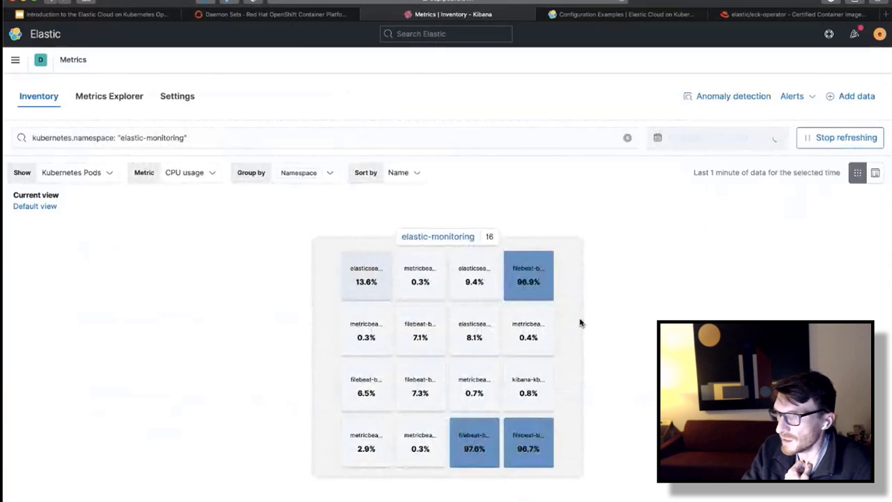
# - Open the Kubernetes Pod logs of the elasticsearch pod in the inventory's first row, third column, read through them and stream them live
pyautogui.click(477, 288)
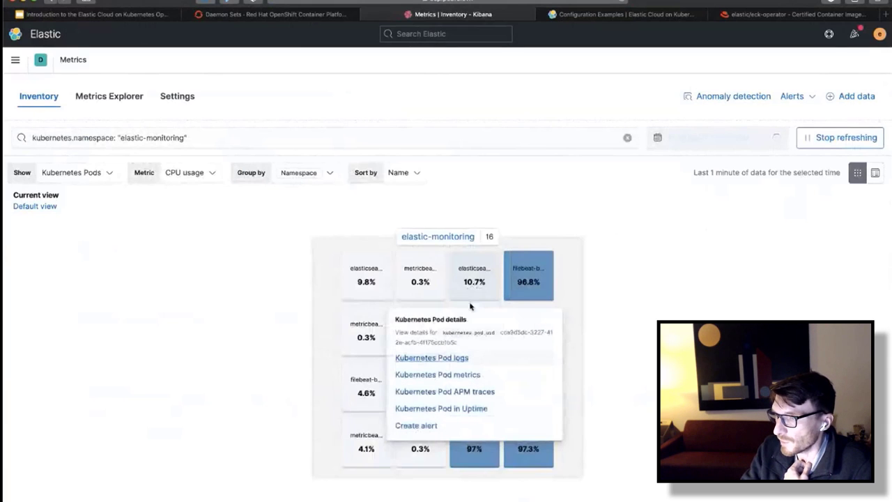
pyautogui.click(445, 359)
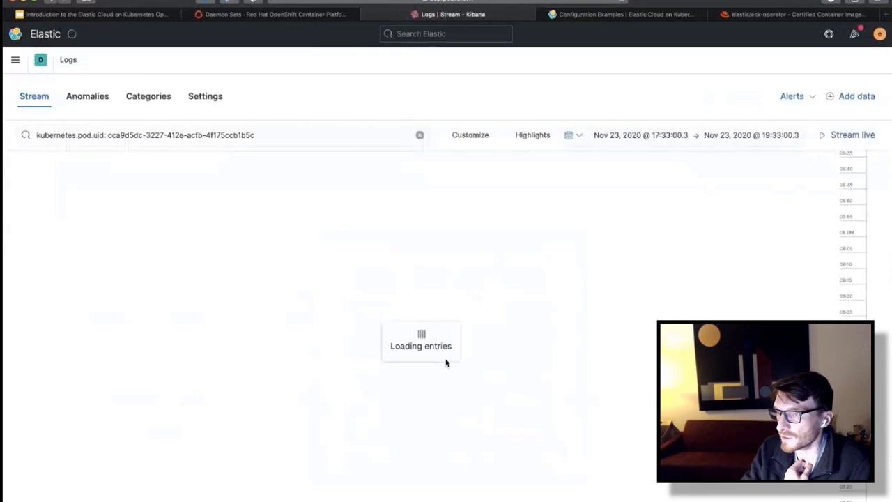
pyautogui.scroll(-10, 446, 349)
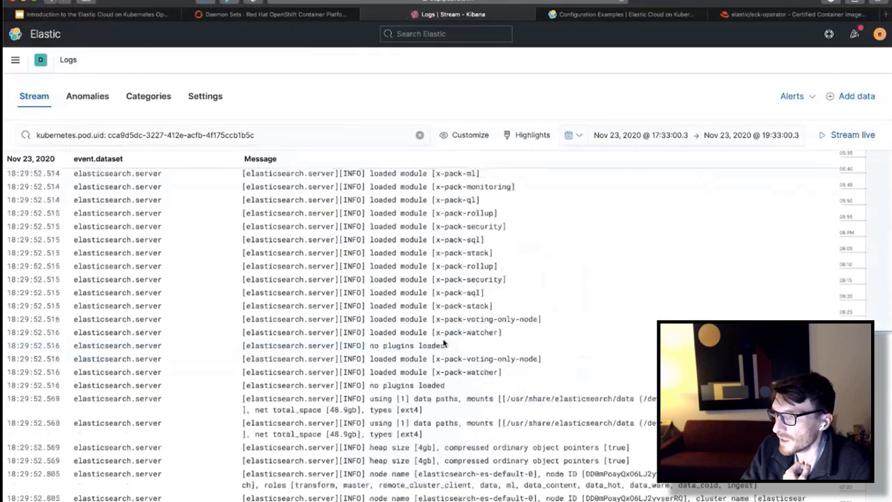
pyautogui.scroll(-4, 446, 349)
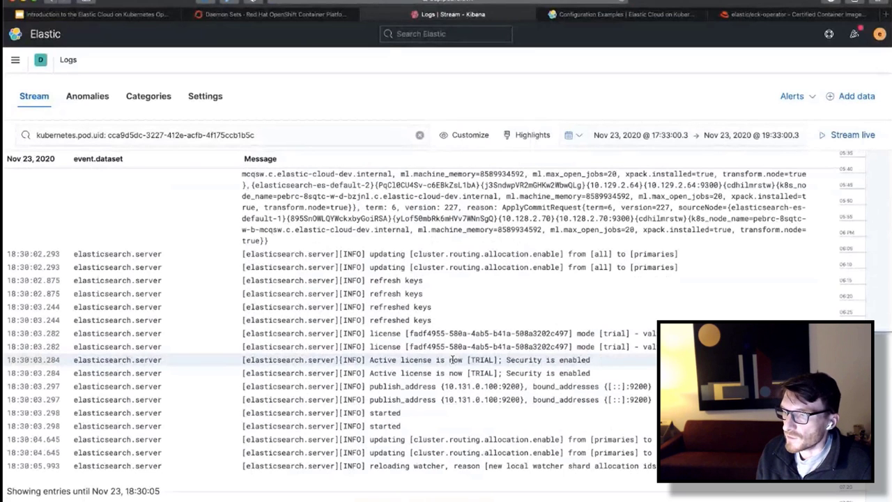
pyautogui.click(852, 136)
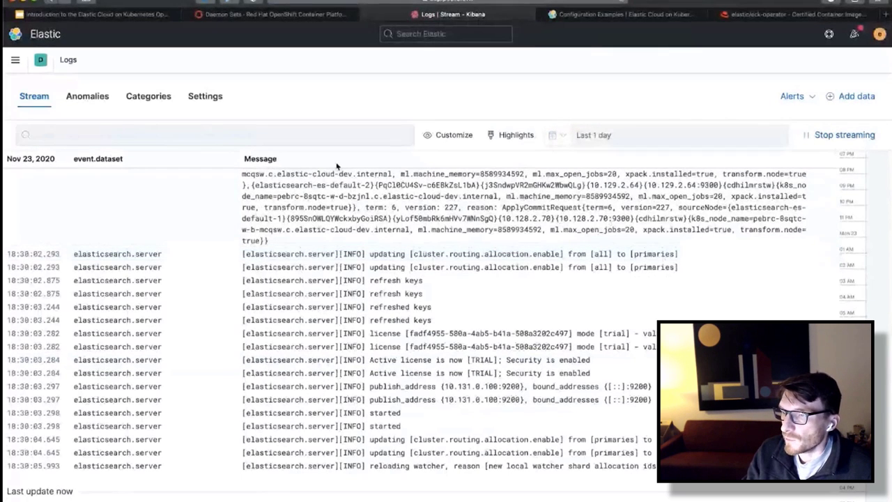
# - Return to the metrics inventory and open the Kubernetes Pod metrics of the same elasticsearch pod
pyautogui.hotkey('alt', 'Left')
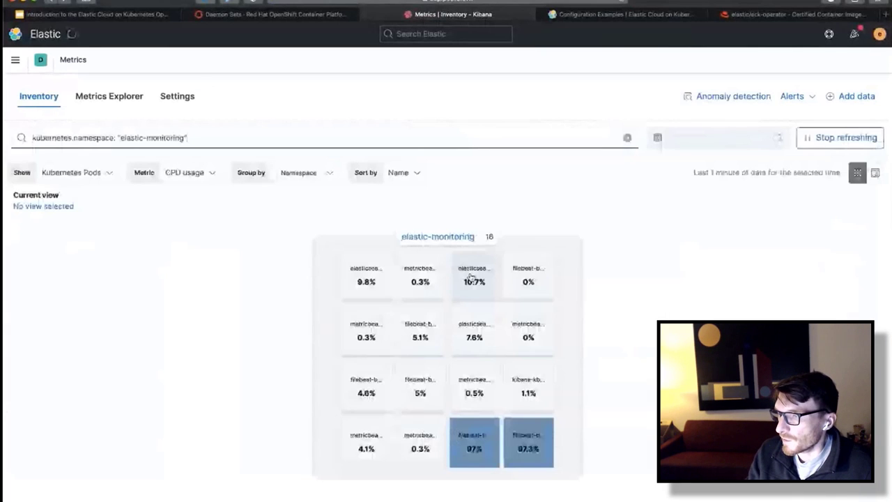
pyautogui.click(472, 278)
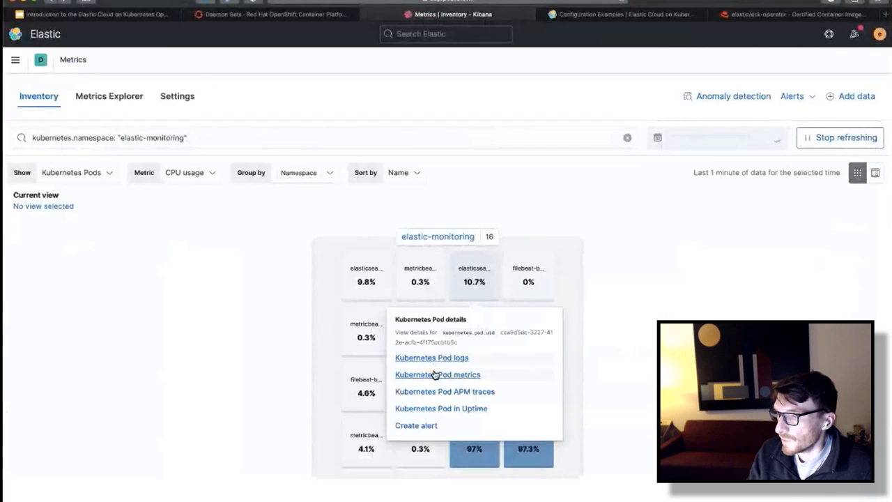
pyautogui.click(435, 376)
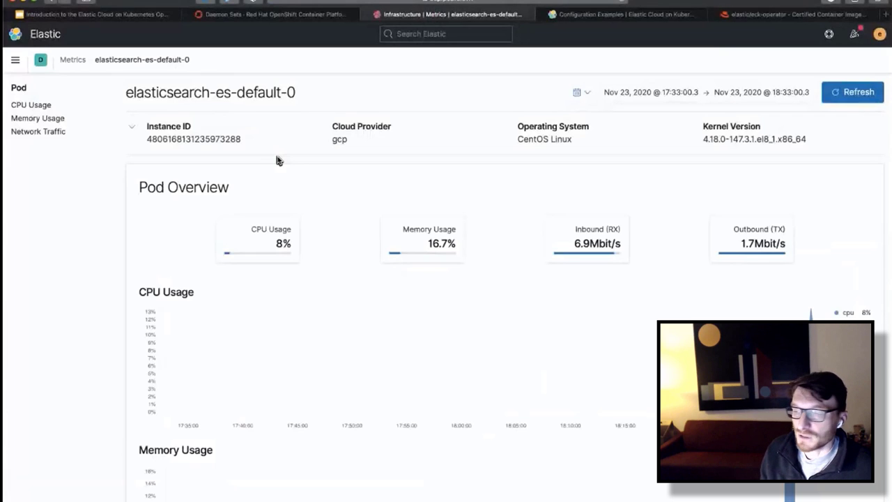
# - Search Elastic for "stack", open Stack Monitoring, and view the Elasticsearch cluster's overview and nodes
pyautogui.click(415, 34)
pyautogui.write('stack')
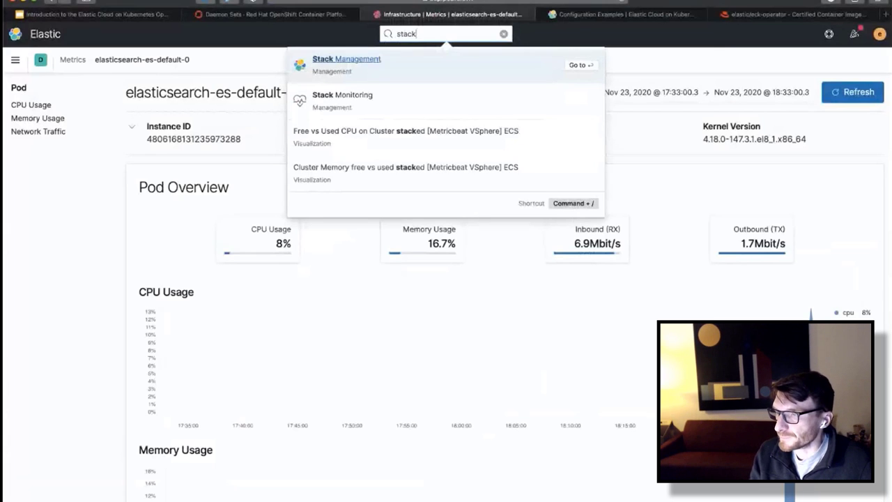
pyautogui.press('Down')
pyautogui.press('Return')
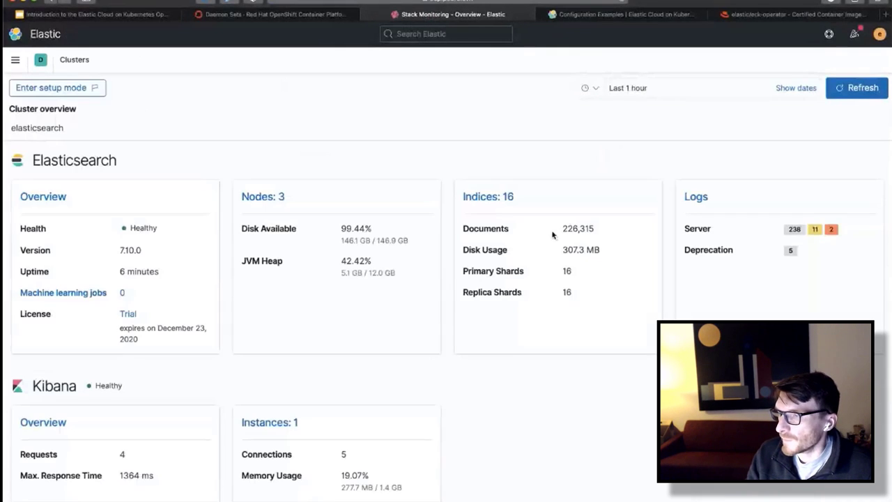
pyautogui.click(54, 198)
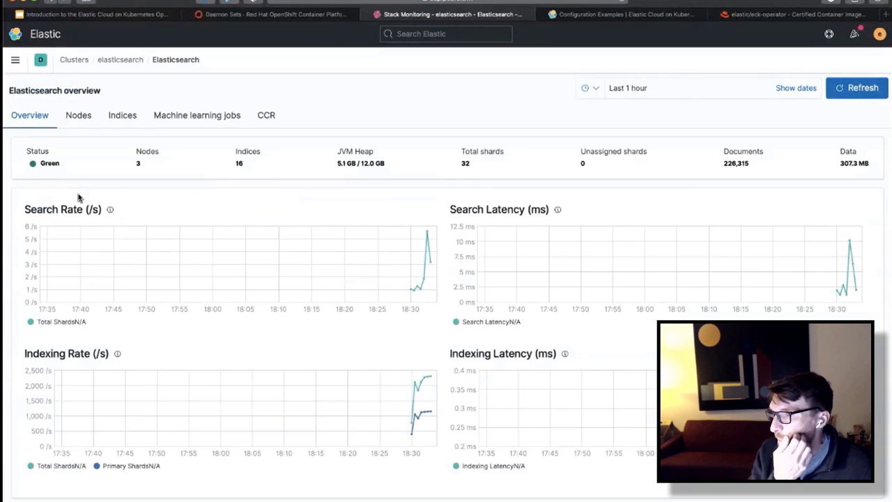
pyautogui.click(78, 117)
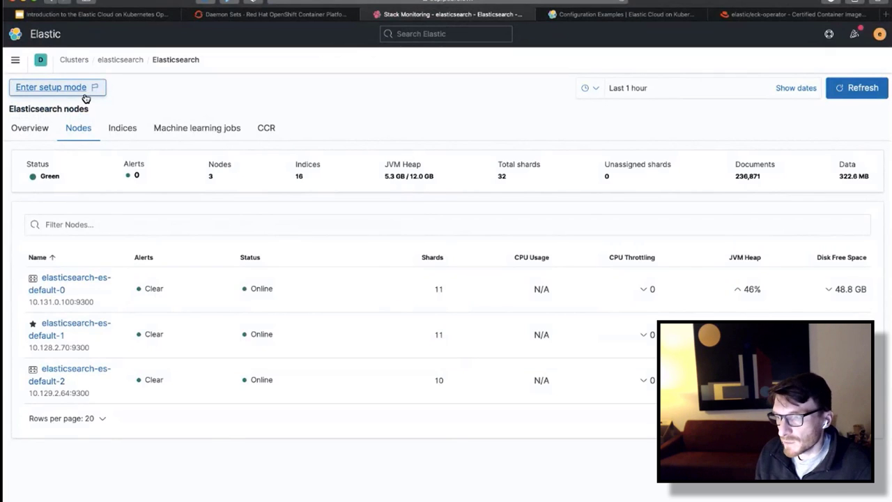
# - Open the recently viewed [Metricbeat Kubernetes] Overview ECS dashboard and look through its node usage and pod charts
pyautogui.click(16, 62)
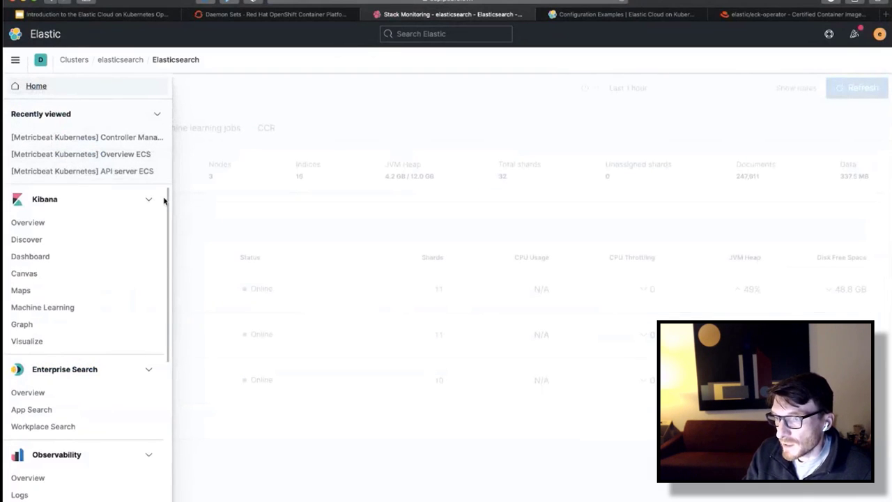
pyautogui.click(138, 154)
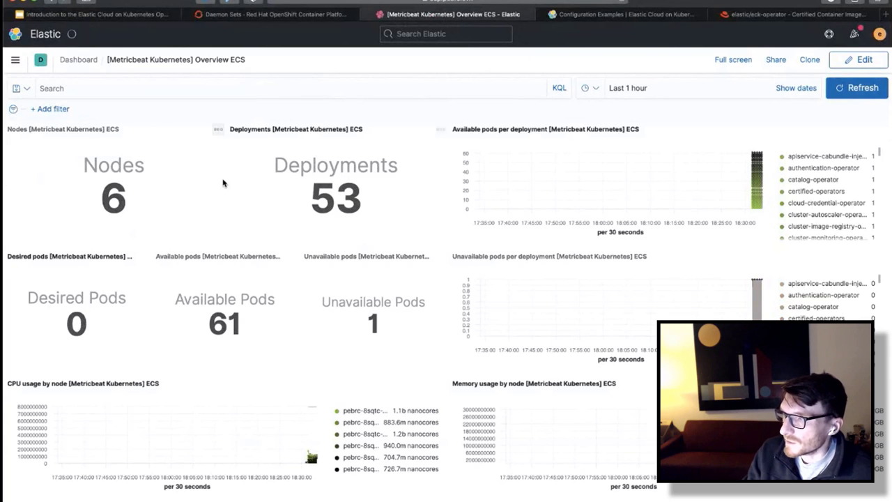
pyautogui.scroll(-5, 295, 214)
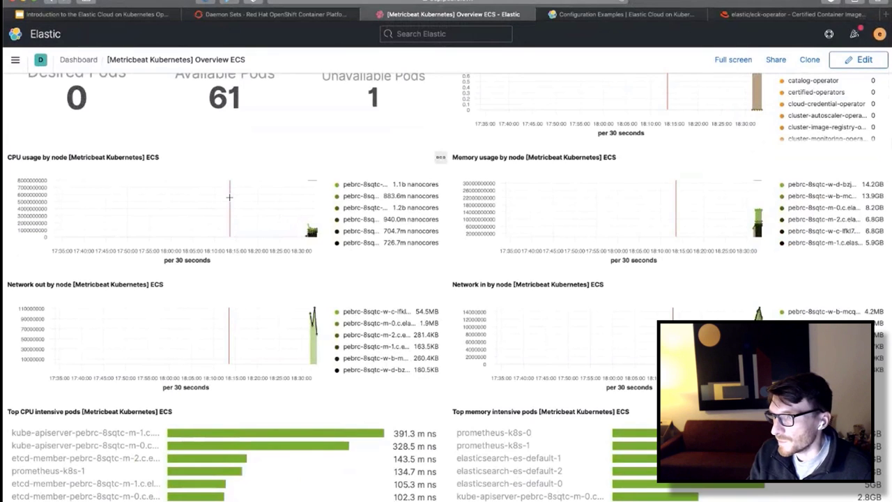
# - Open the recently viewed [Metricbeat Kubernetes] Controller Manager dashboard and review its CPU, memory and workqueue charts
pyautogui.click(15, 61)
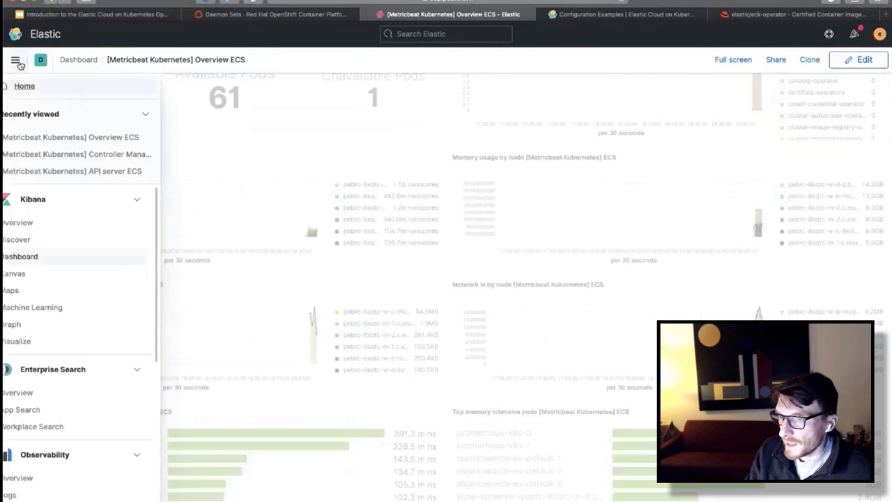
pyautogui.click(109, 159)
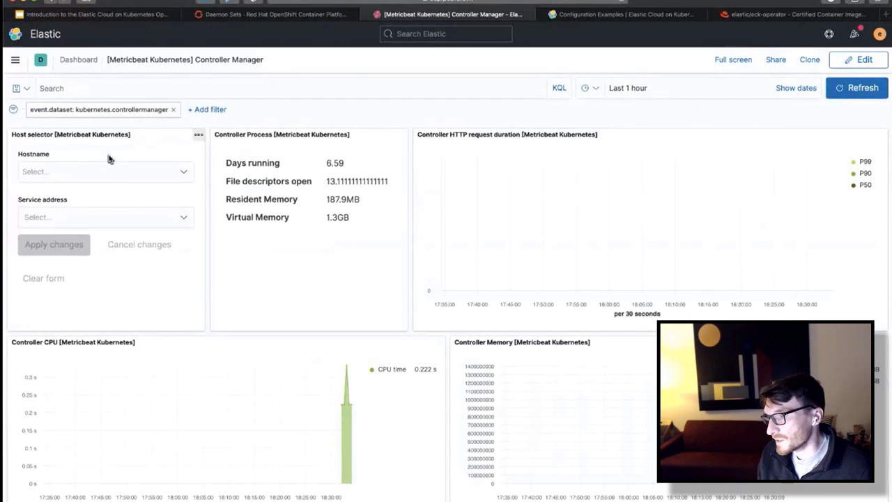
pyautogui.scroll(-5, 79, 175)
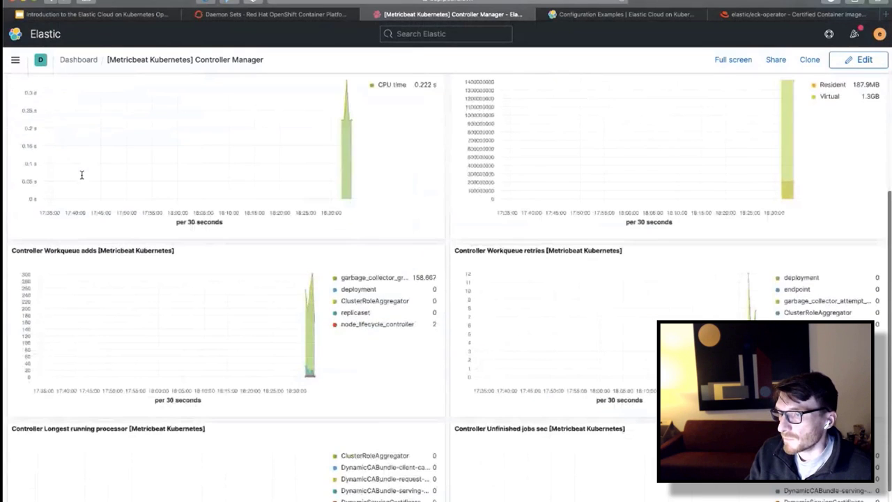
pyautogui.scroll(-2, 84, 179)
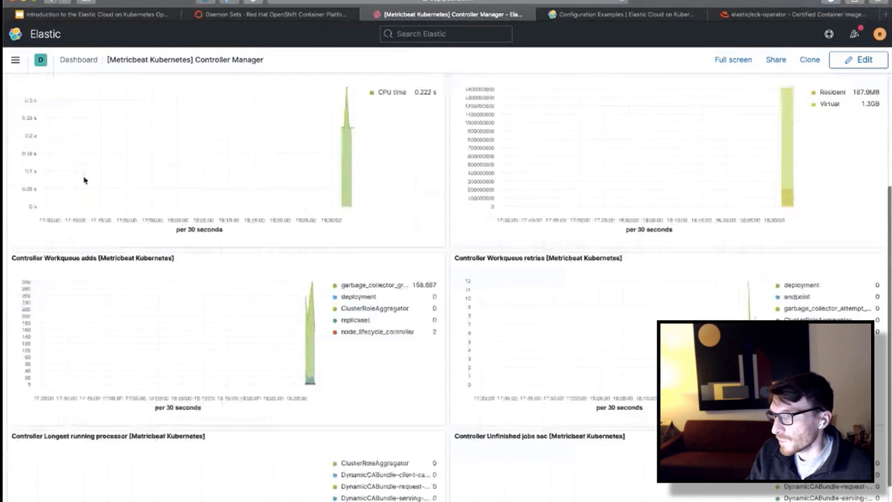
pyautogui.scroll(3, 84, 180)
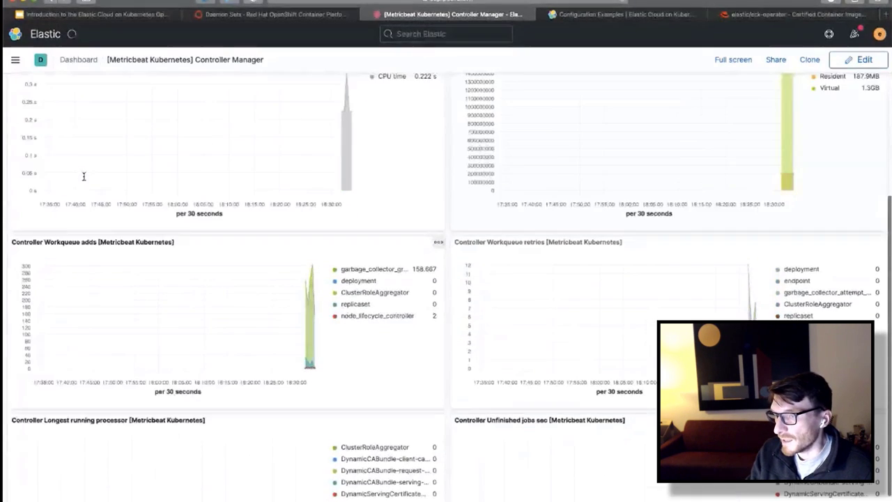
pyautogui.scroll(4, 83, 176)
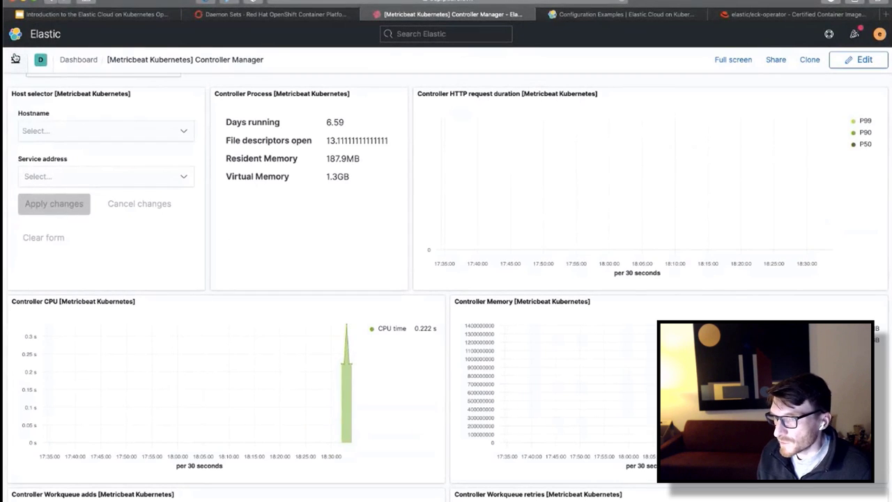
# - Go back to Stack Monitoring from the dashboard and list the Elasticsearch nodes
pyautogui.click(15, 58)
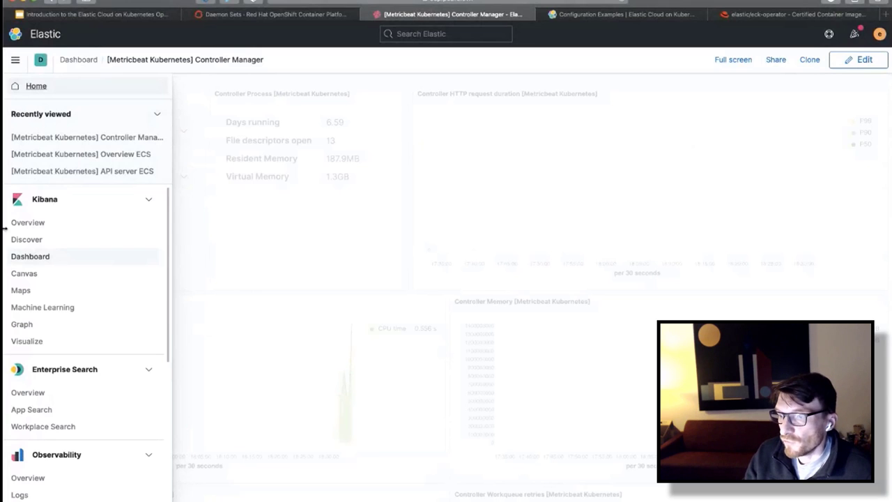
pyautogui.scroll(-5, 33, 407)
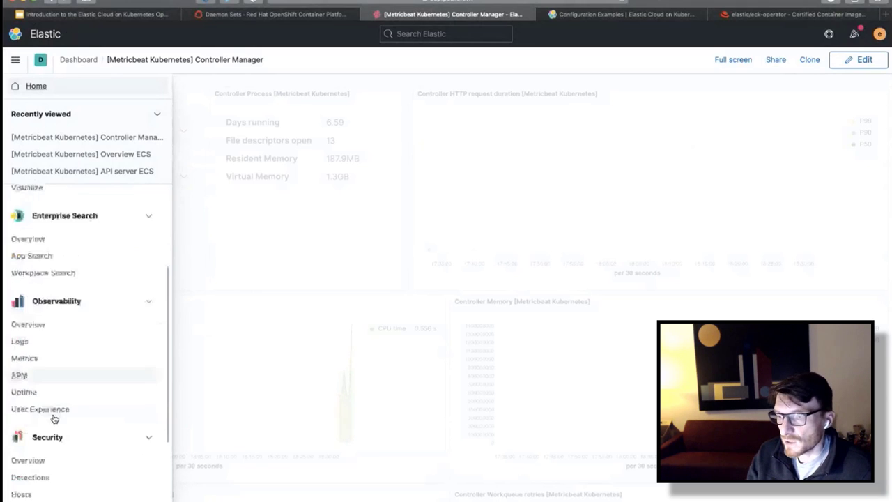
pyautogui.click(418, 37)
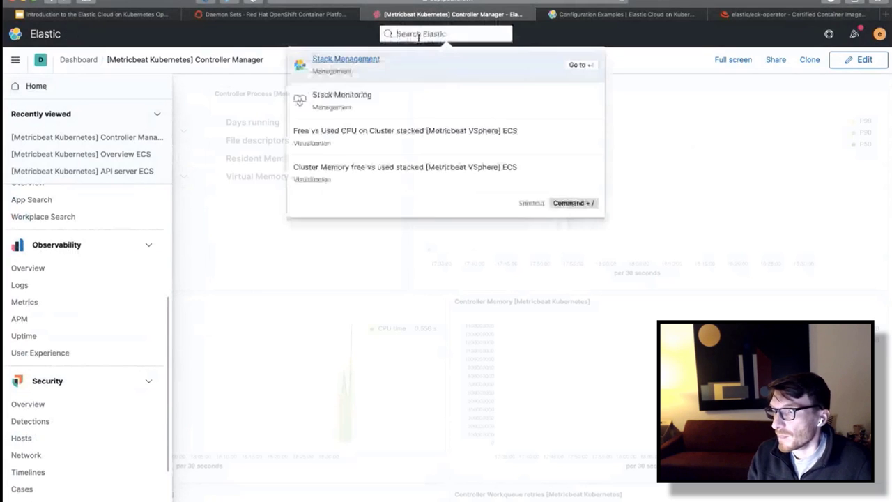
pyautogui.click(343, 96)
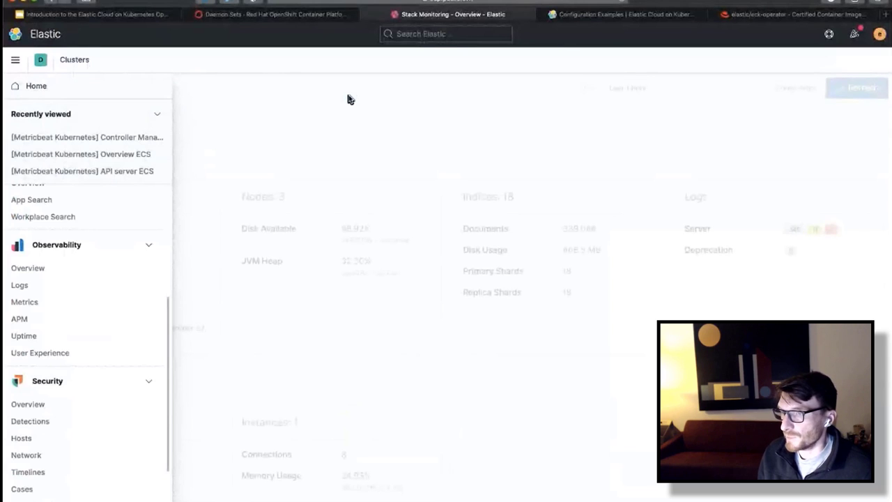
pyautogui.click(228, 110)
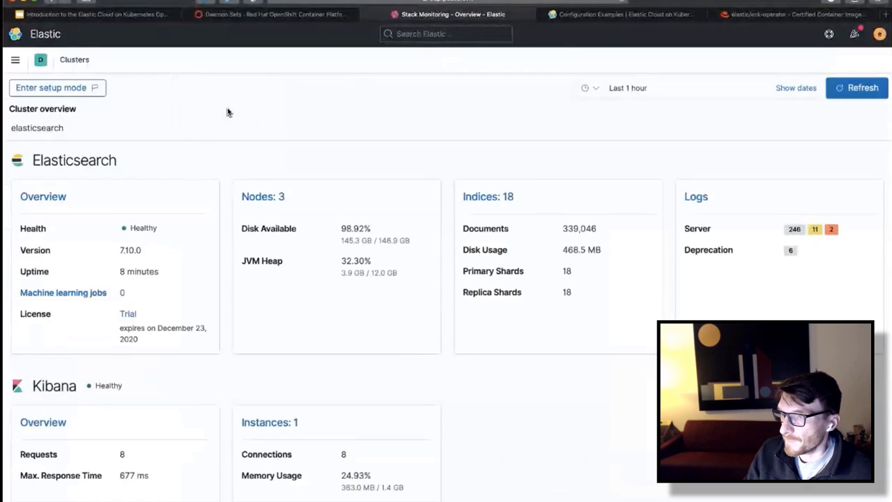
pyautogui.click(262, 197)
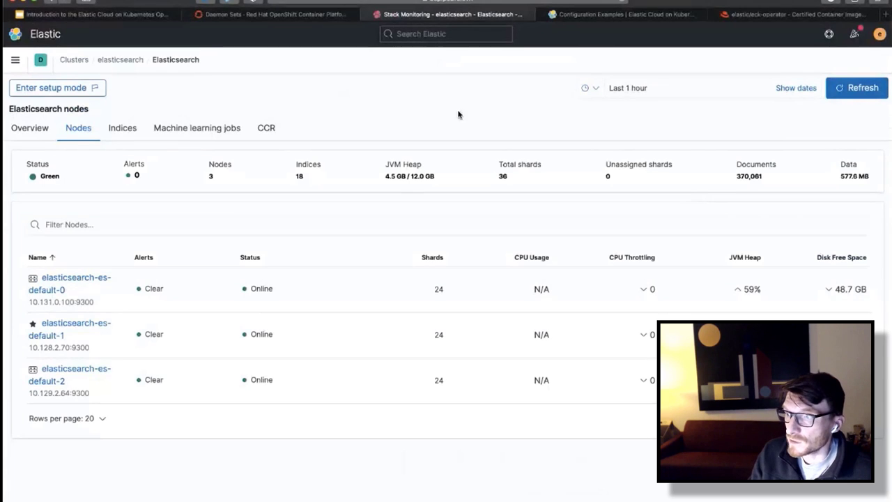
# - Switch to the OpenShift console and list all instances of the installed Elasticsearch (ECK) operator
pyautogui.click(312, 18)
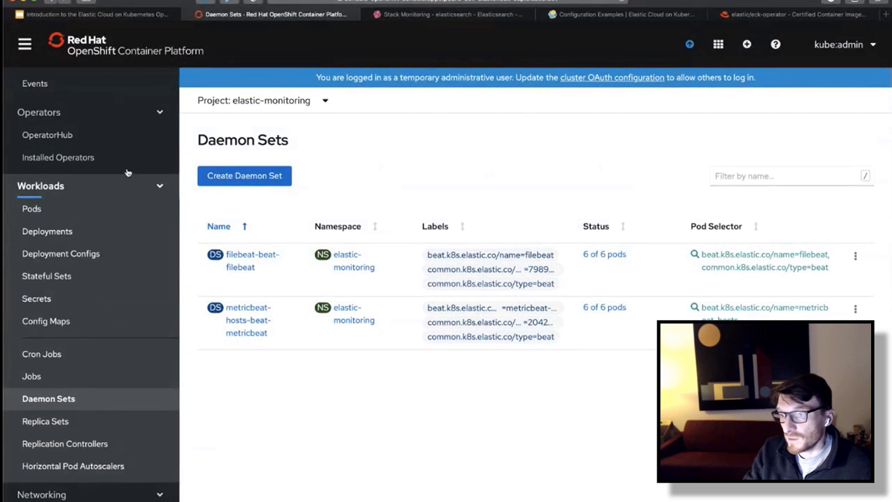
pyautogui.click(104, 162)
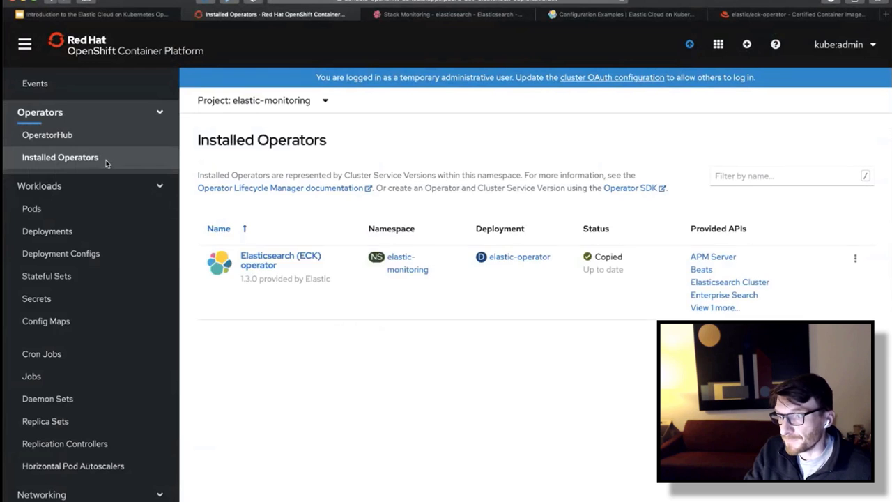
pyautogui.click(270, 270)
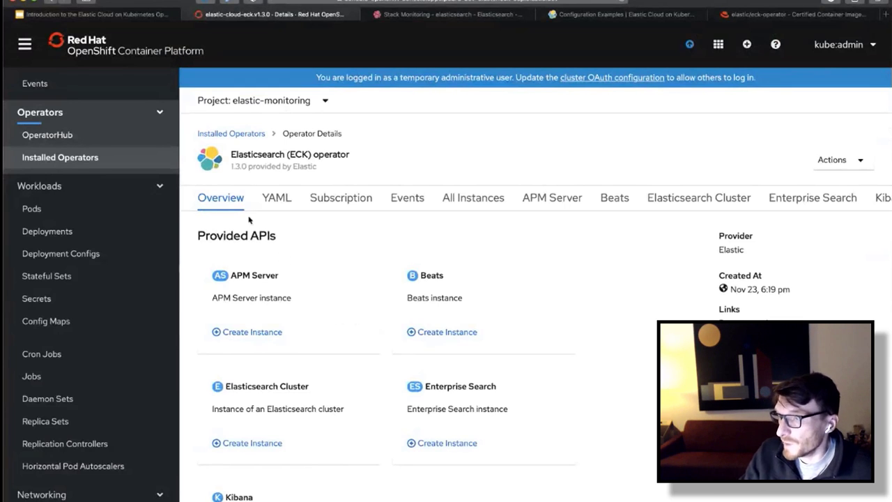
pyautogui.click(459, 202)
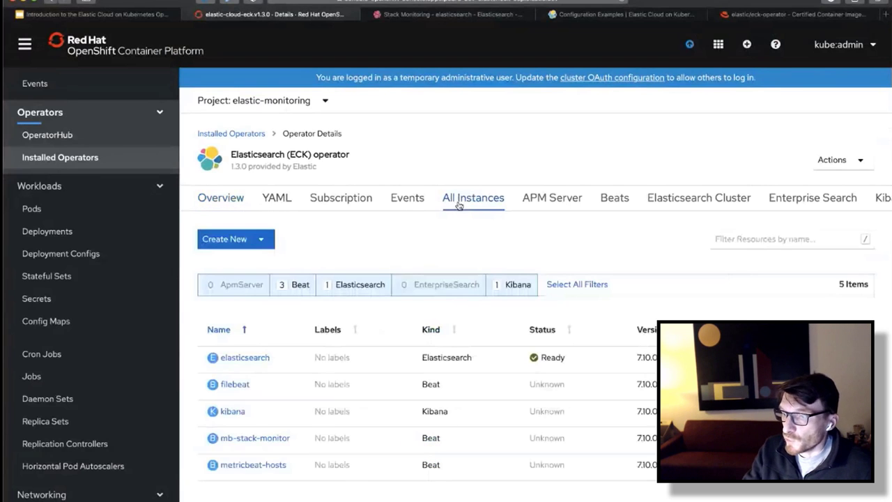
# - Open the elasticsearch resource's YAML, set the elasticsearch-data volume claim's storage request to 100Gi, and save it
pyautogui.click(244, 357)
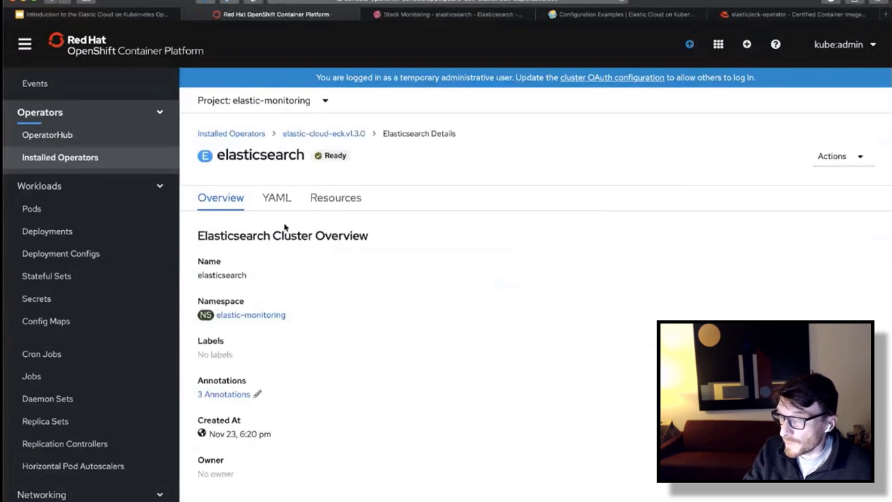
pyautogui.click(280, 204)
pyautogui.scroll(-5, 300, 326)
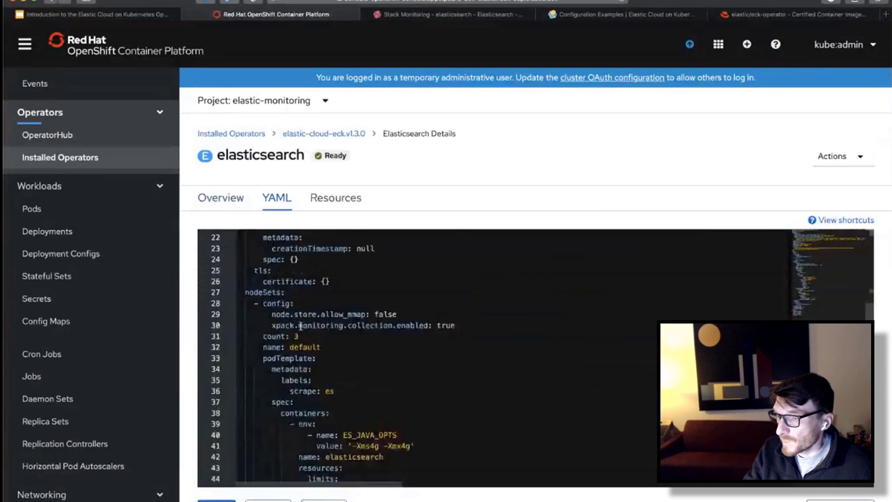
pyautogui.scroll(-2, 300, 327)
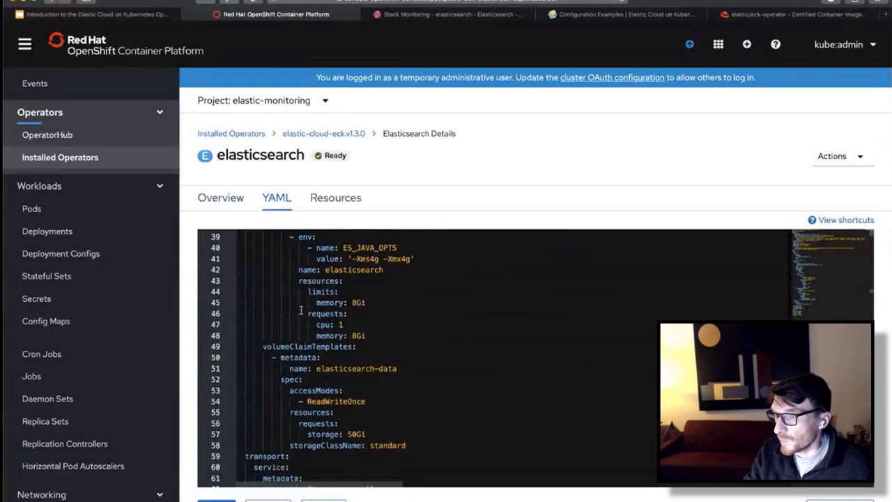
pyautogui.doubleClick(357, 434)
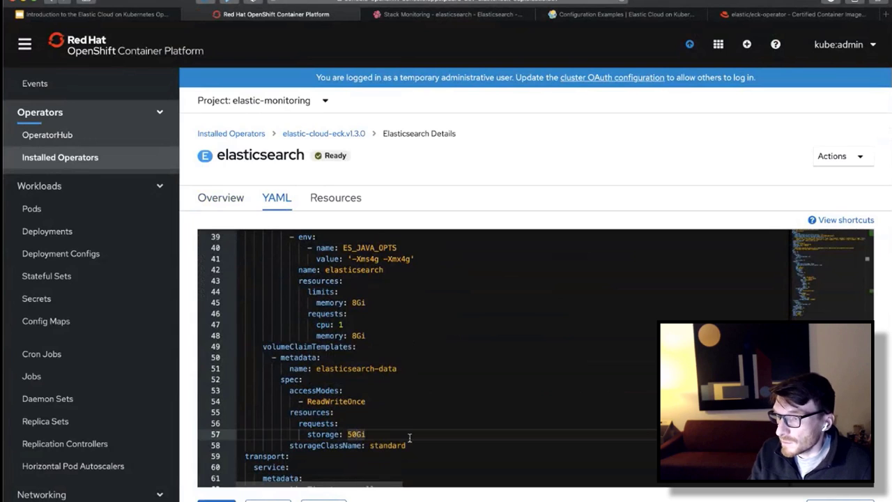
pyautogui.write('1')
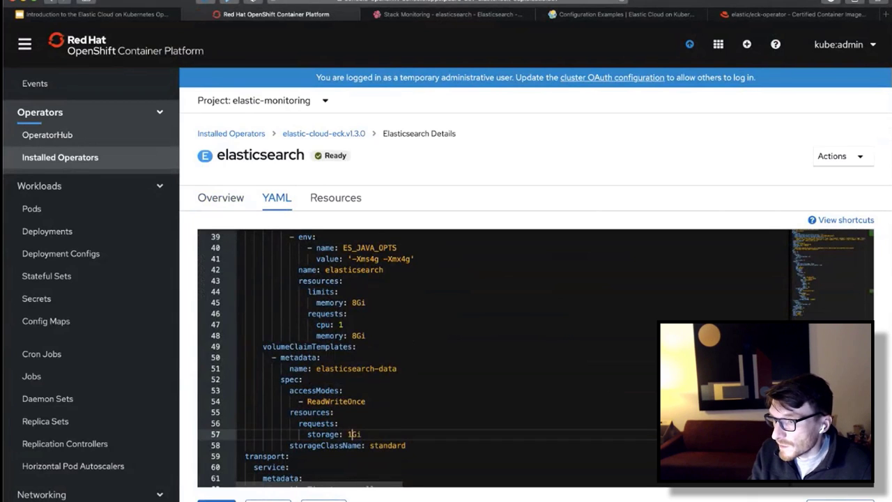
pyautogui.write('00')
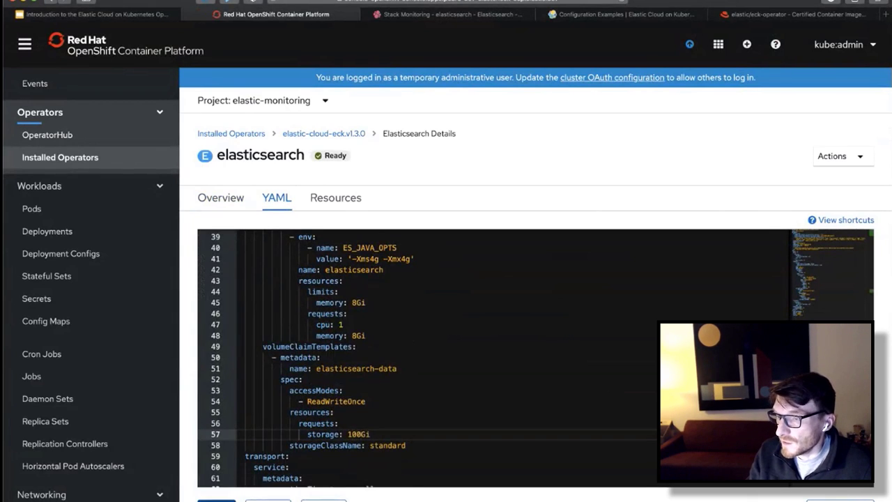
pyautogui.click(216, 500)
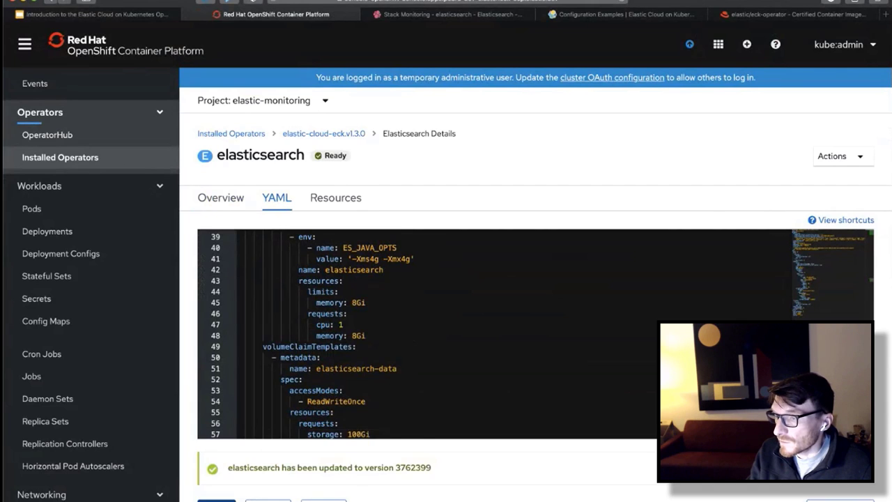
# - Check the elastic-monitoring project's event stream for the volume expansion, and switch to Kibana to view the Elasticsearch nodes' free disk space
pyautogui.scroll(3, 121, 169)
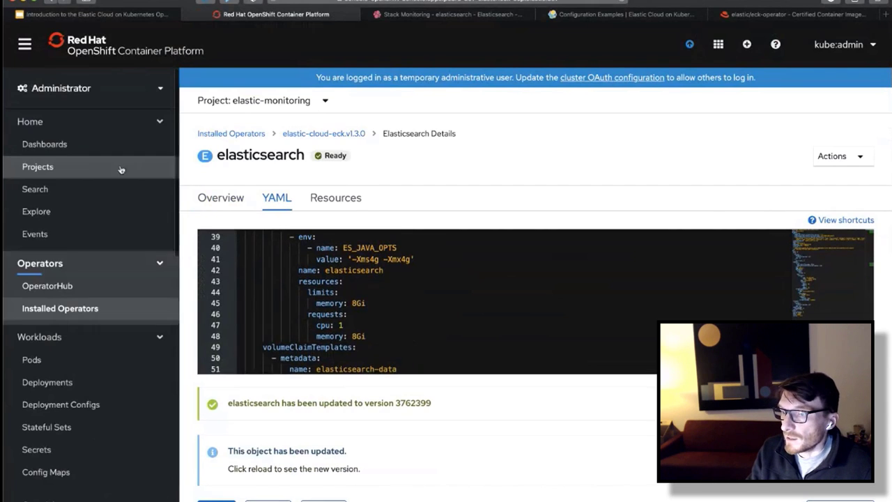
pyautogui.click(70, 230)
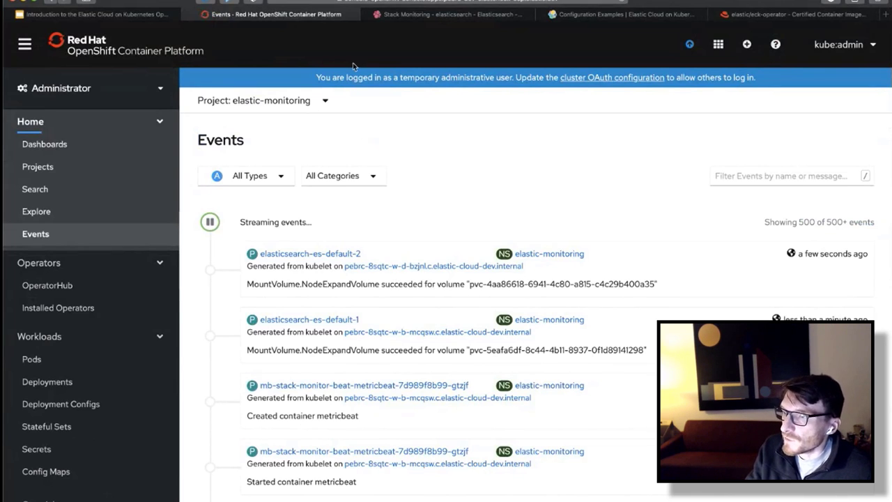
pyautogui.click(404, 14)
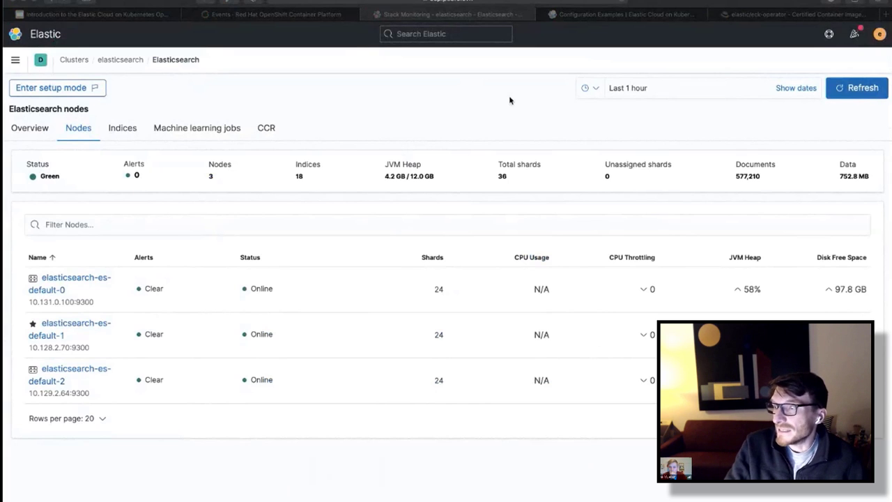
# - Switch to the Elastic Cloud on Kubernetes documentation and open "Init containers for plugin downloads" under Run Elasticsearch on ECK
pyautogui.click(596, 20)
pyautogui.scroll(-5, 499, 162)
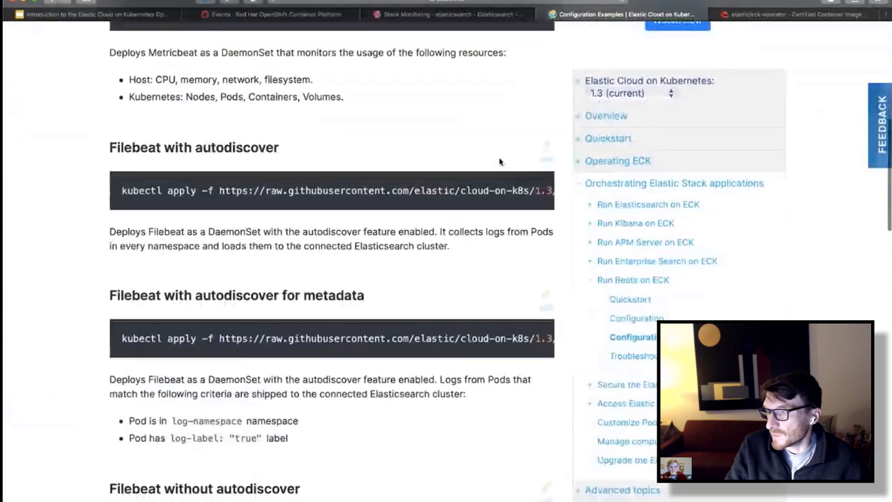
pyautogui.scroll(-2, 499, 162)
pyautogui.click(591, 140)
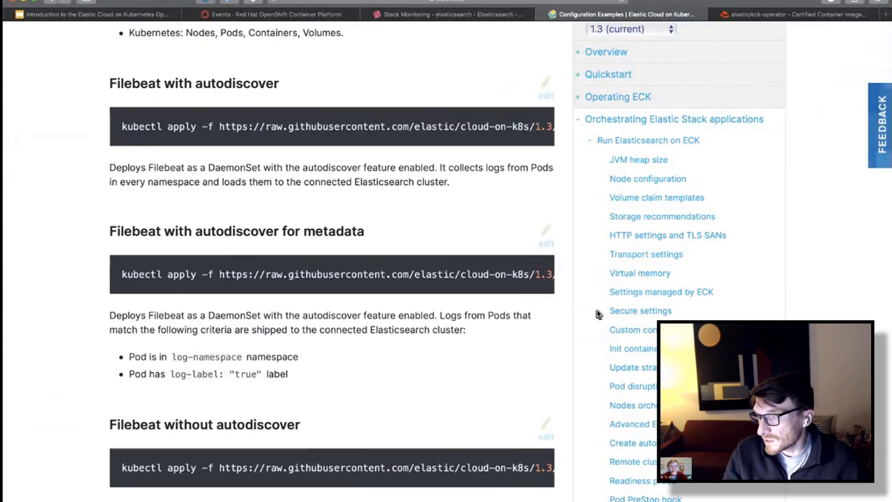
pyautogui.scroll(-1, 591, 303)
pyautogui.scroll(-1, 591, 304)
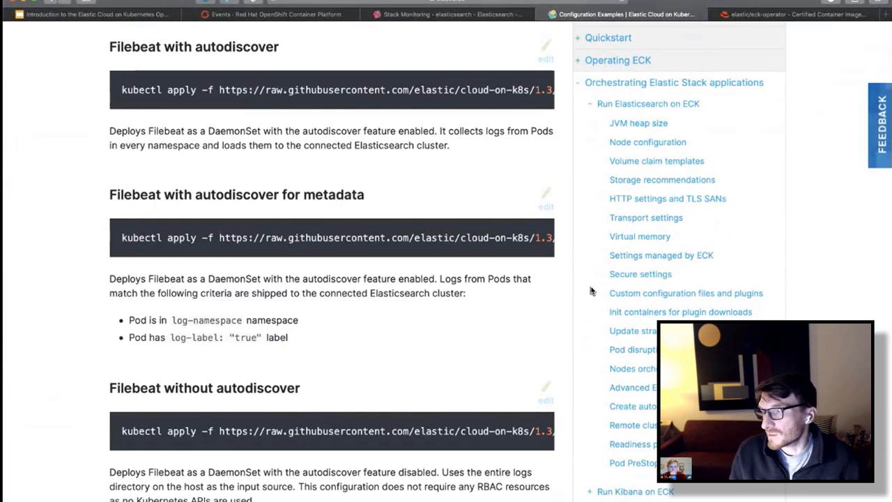
pyautogui.click(625, 312)
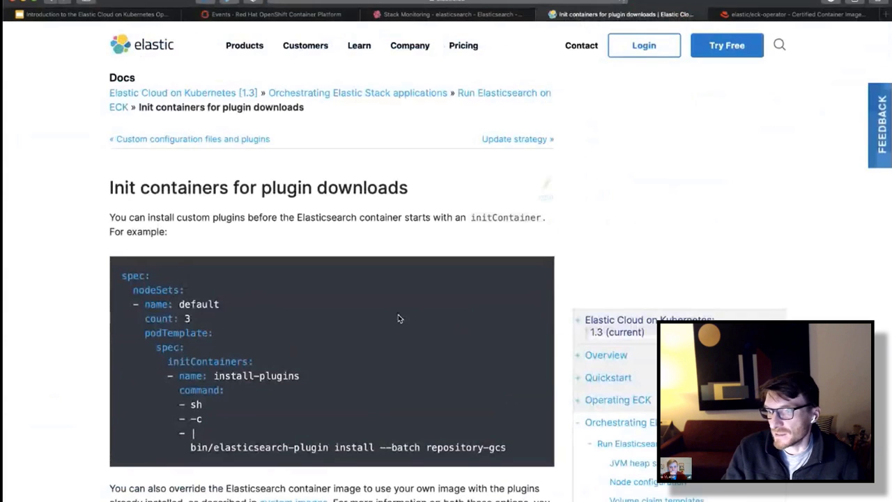
# - Examine the initContainers entry in the example specification for installing Elasticsearch plugins
pyautogui.scroll(-2, 398, 318)
pyautogui.scroll(-2, 341, 286)
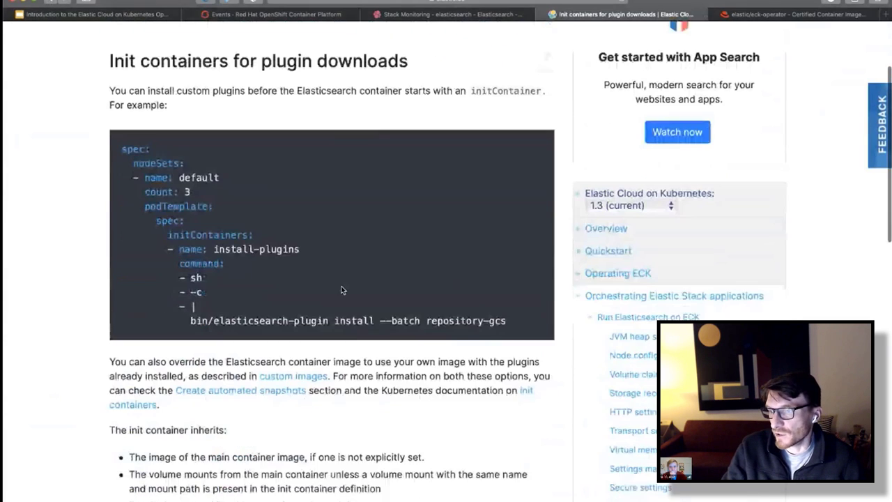
pyautogui.doubleClick(210, 220)
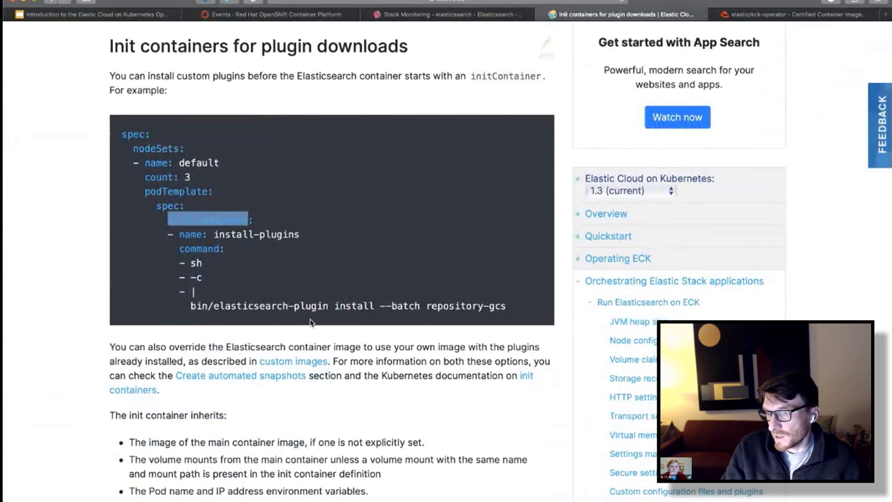
# - Open the linked custom images documentation and review its Dockerfile example and image build and configuration instructions
pyautogui.click(308, 366)
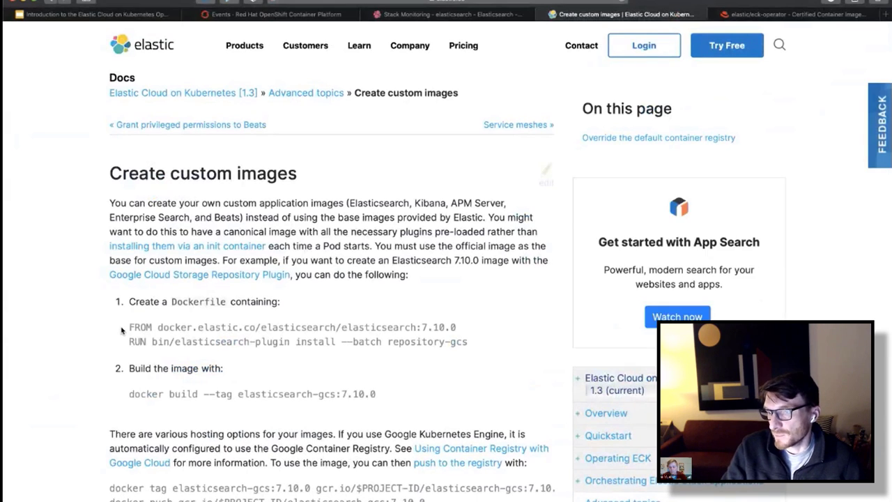
pyautogui.moveTo(129, 329); pyautogui.dragTo(403, 357)
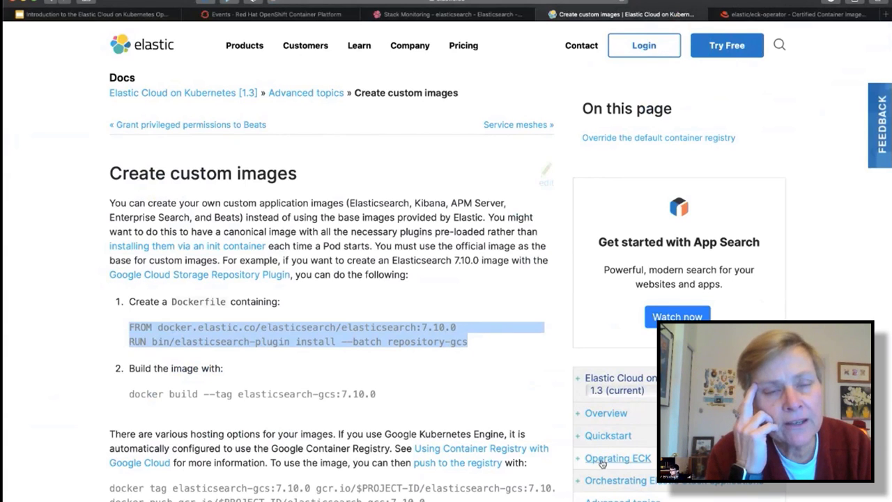
pyautogui.scroll(-15, 601, 464)
pyautogui.scroll(10, 439, 349)
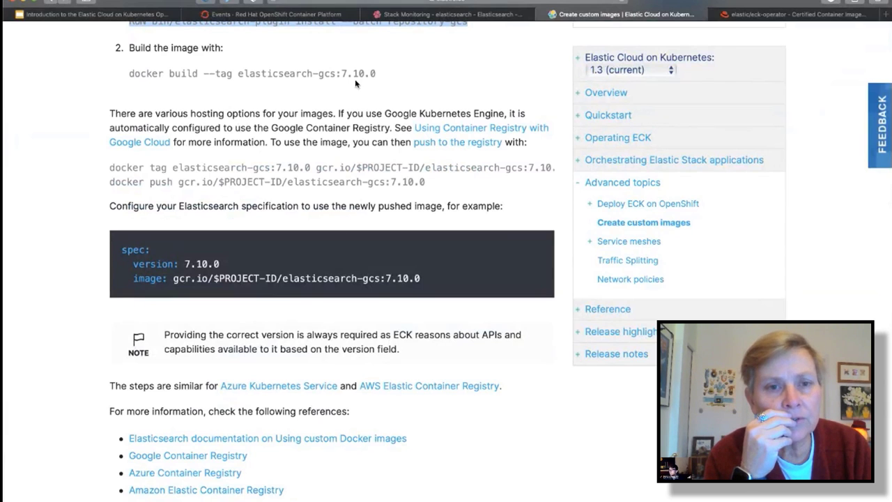
# - Switch back to Kibana, go to Visualize, and start a new Lens visualization
pyautogui.click(404, 14)
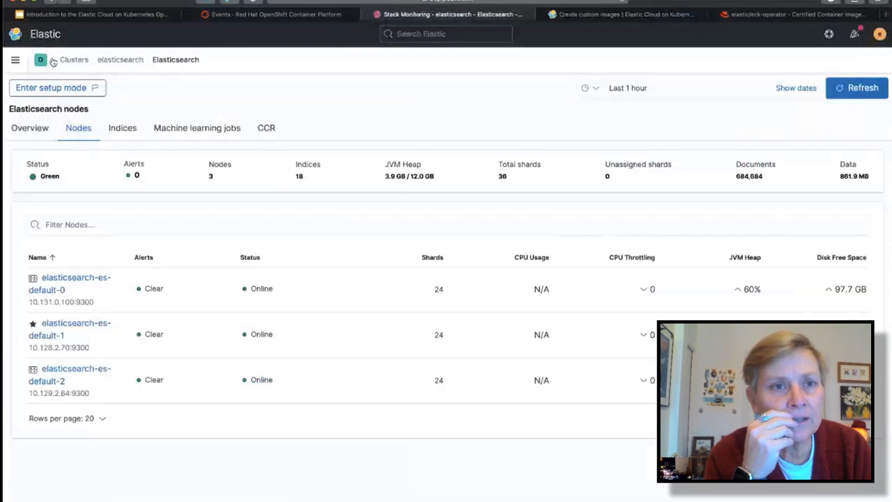
pyautogui.click(15, 60)
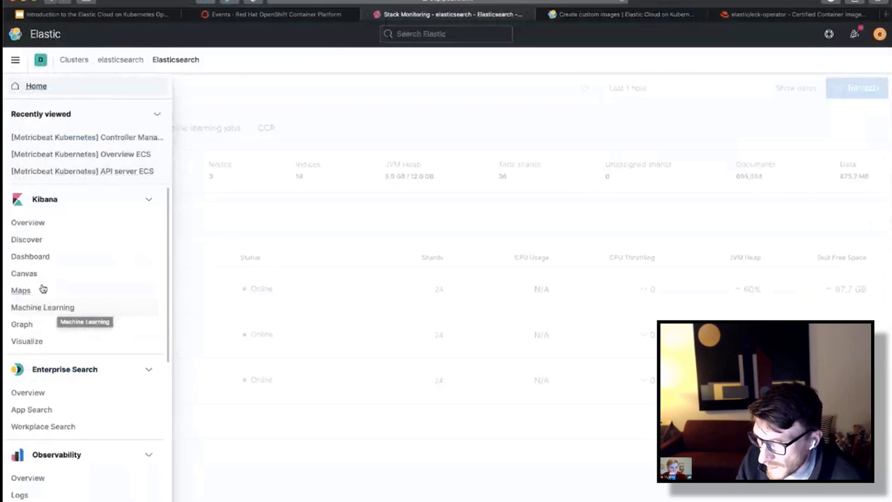
pyautogui.click(33, 341)
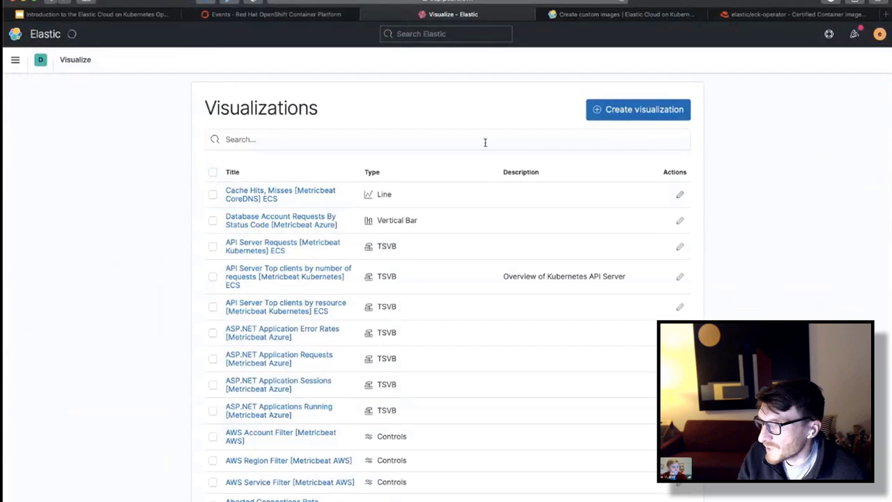
pyautogui.click(636, 117)
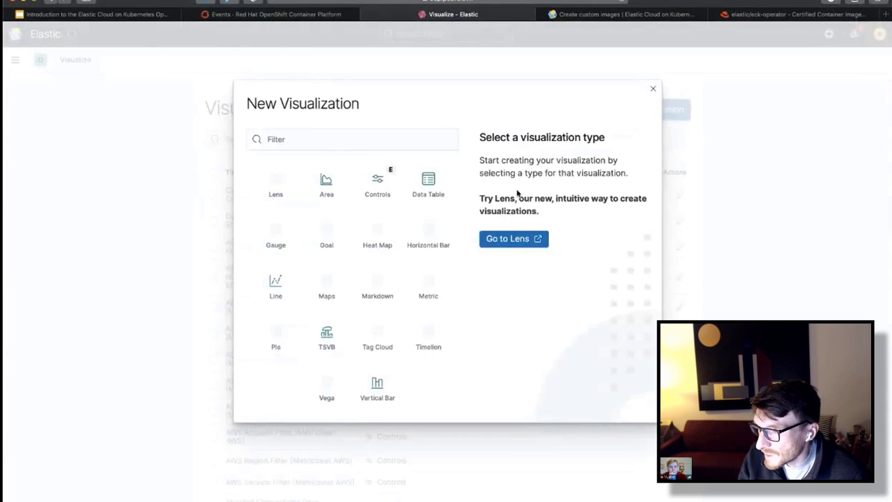
pyautogui.click(500, 239)
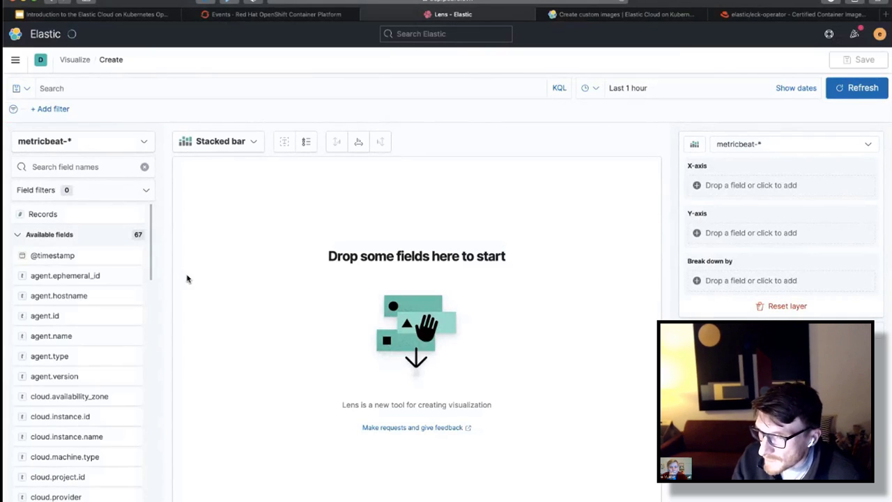
# - Add the agent.hostname field to the Lens workspace to chart record counts per host, and inspect the resulting bars
pyautogui.moveTo(74, 295); pyautogui.dragTo(260, 313)
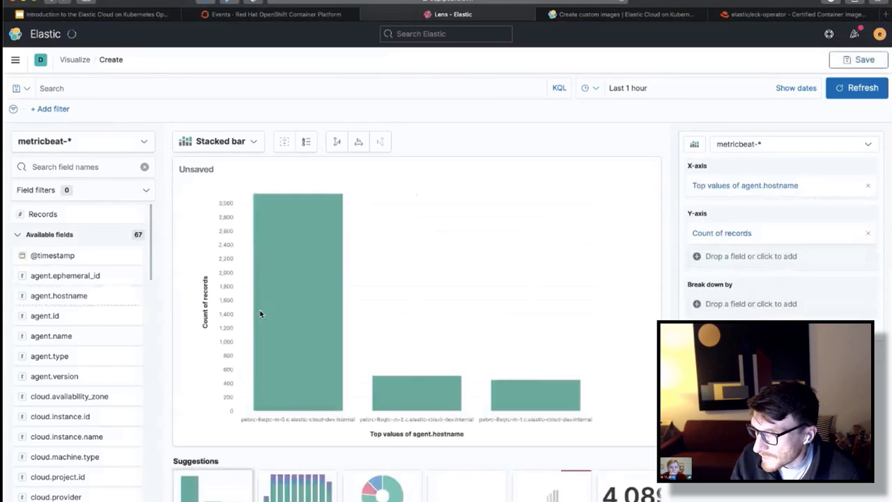
pyautogui.moveTo(260, 314)
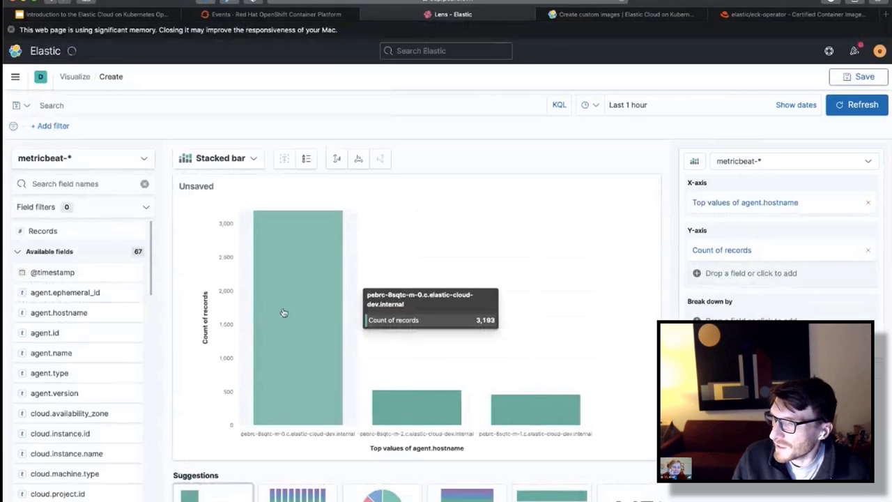
pyautogui.scroll(-1, 254, 293)
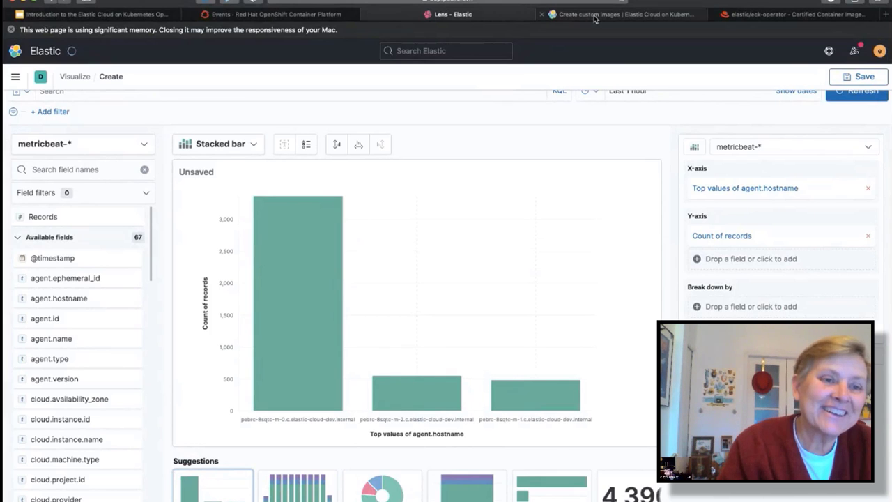
# - Return to the "Create custom images" page of the Elastic Cloud on Kubernetes documentation
pyautogui.moveTo(595, 19)
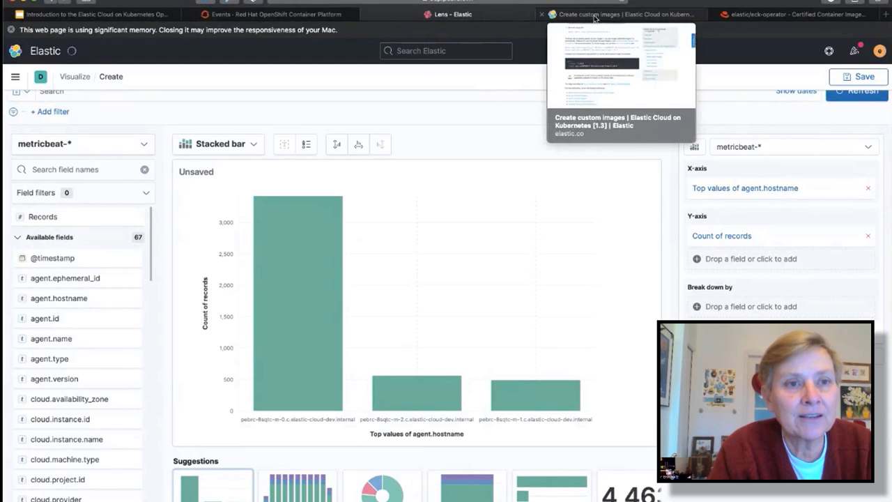
pyautogui.click(594, 15)
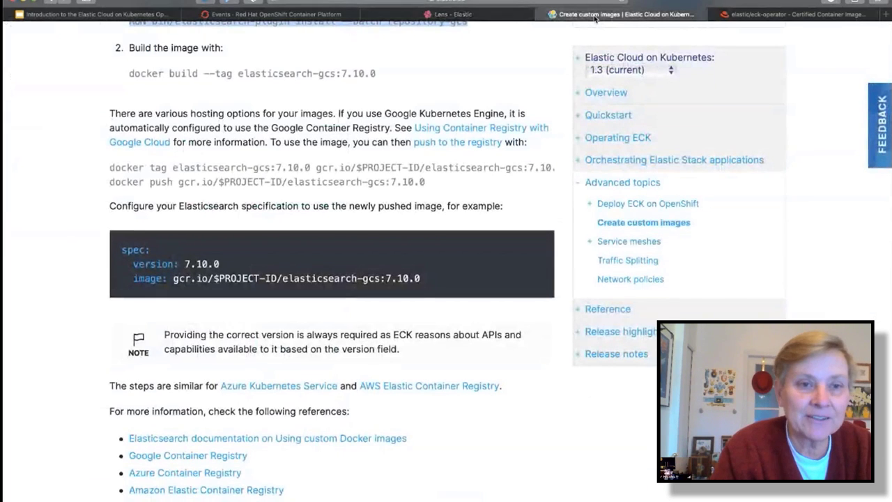